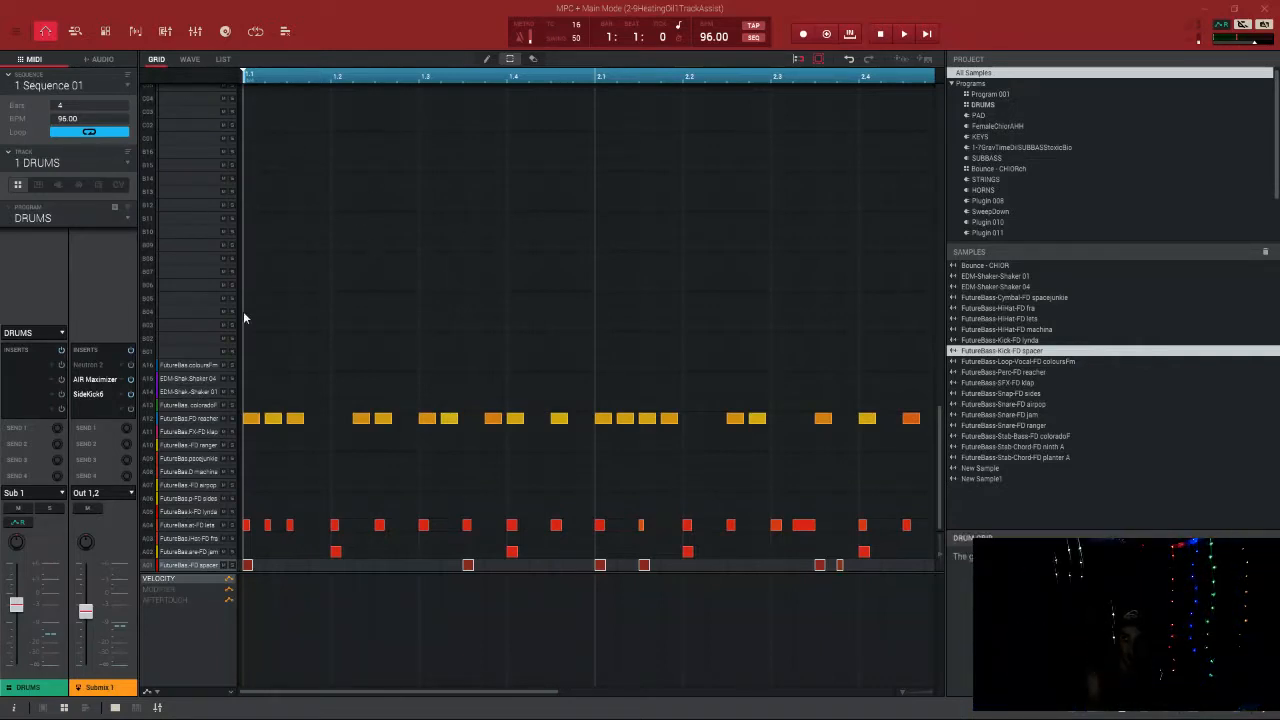
- Switch from the drum grid to the Track Mute view showing all tracks of the sequence
mouse_move(87, 632)
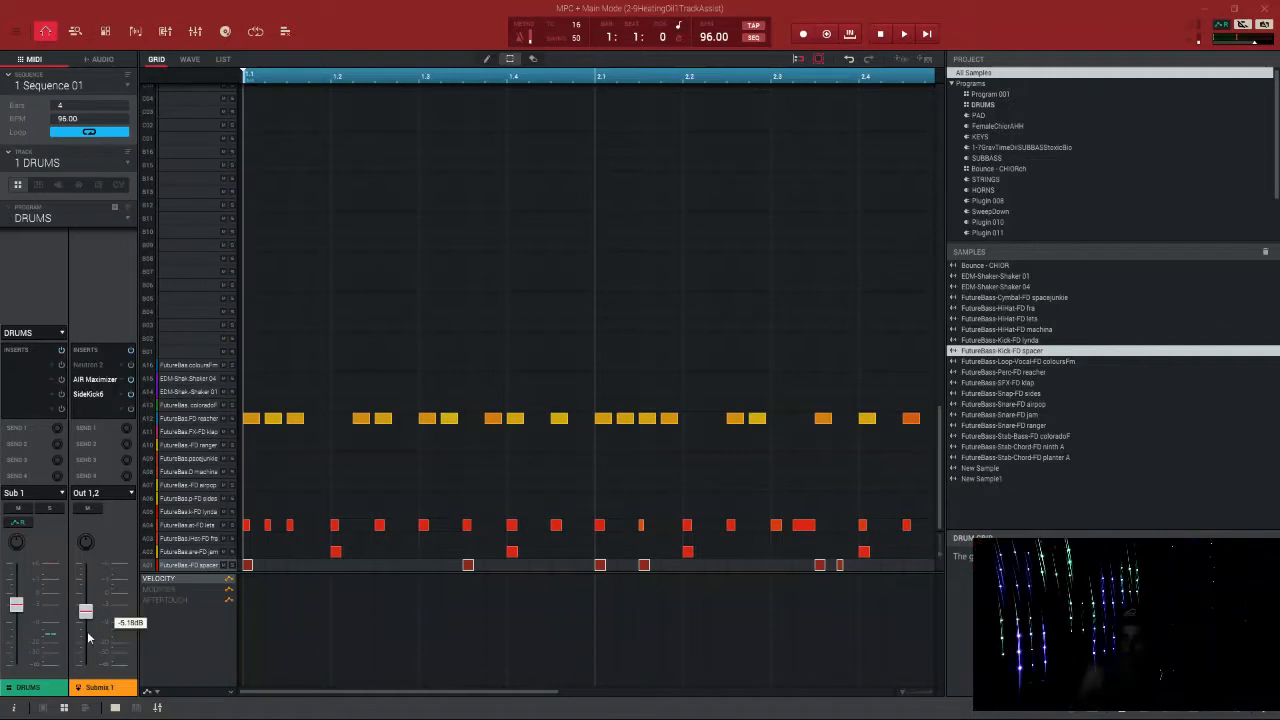
key("ctrl+t")
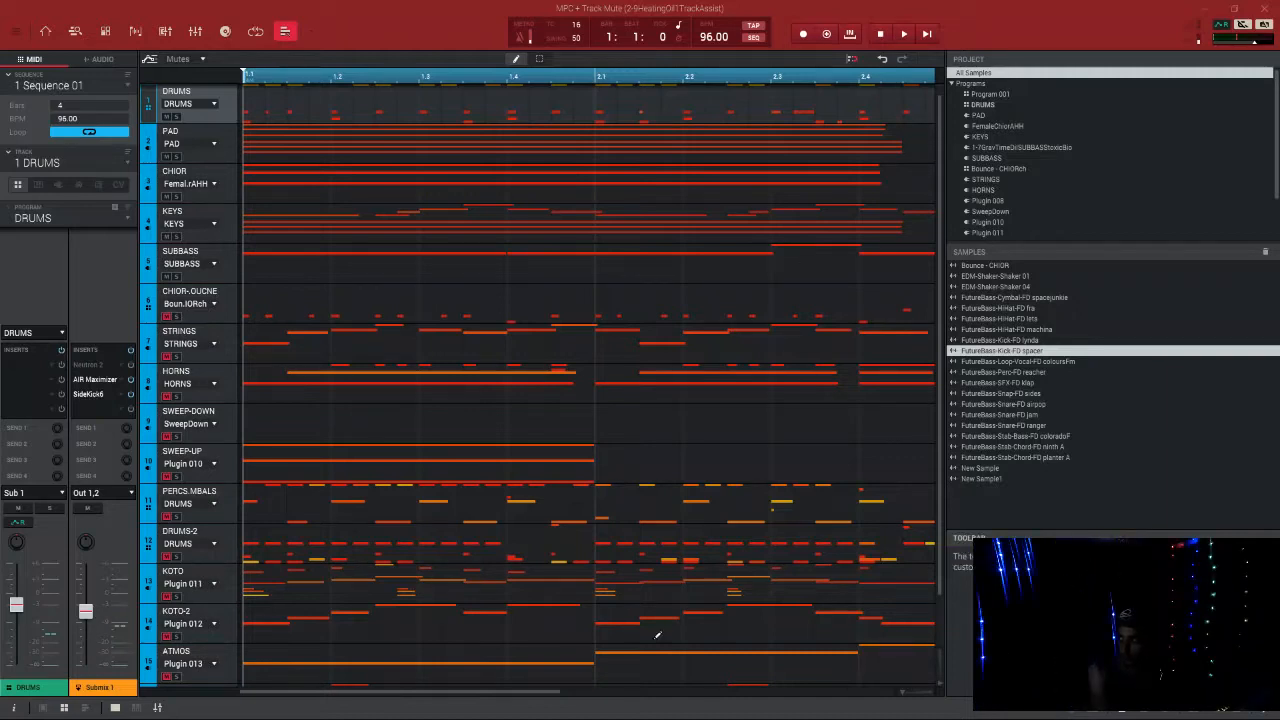
mouse_move(543, 698)
left_mouse_down()
mouse_move(878, 698)
mouse_move(540, 698)
left_mouse_up()
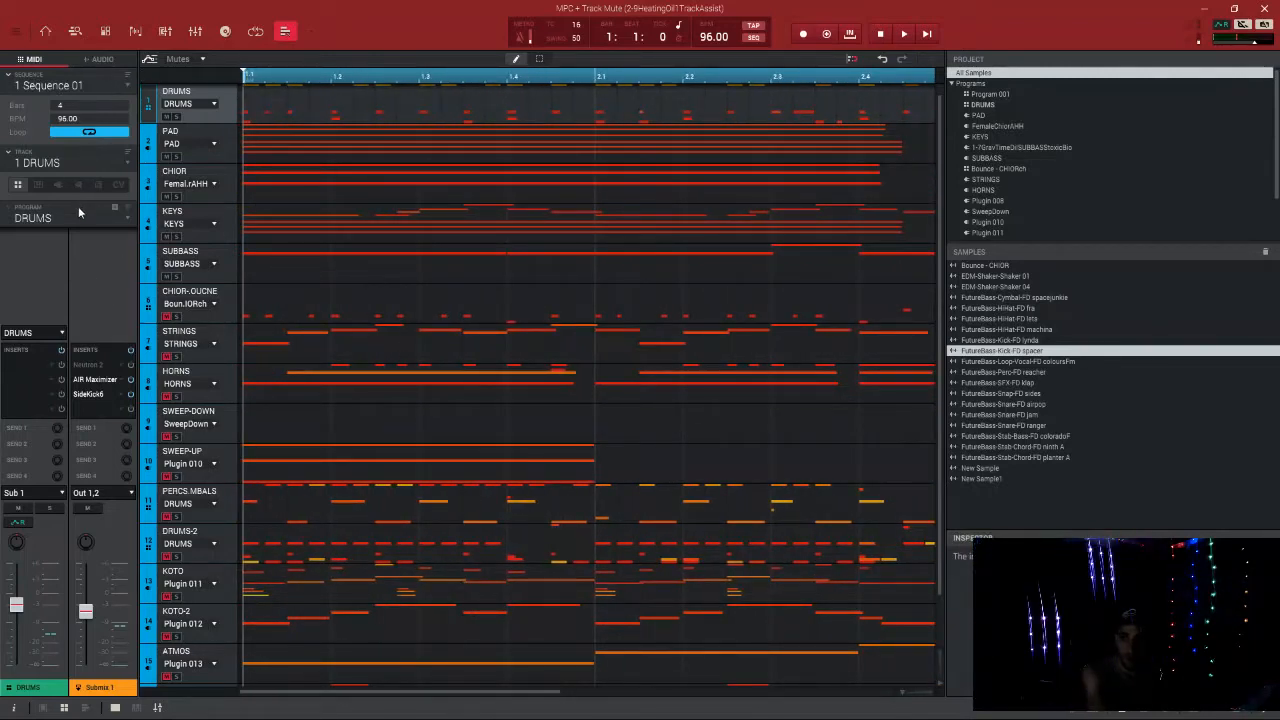
- Copy the contents of Sequence 01 over the unused sequence 2
left_click(129, 86)
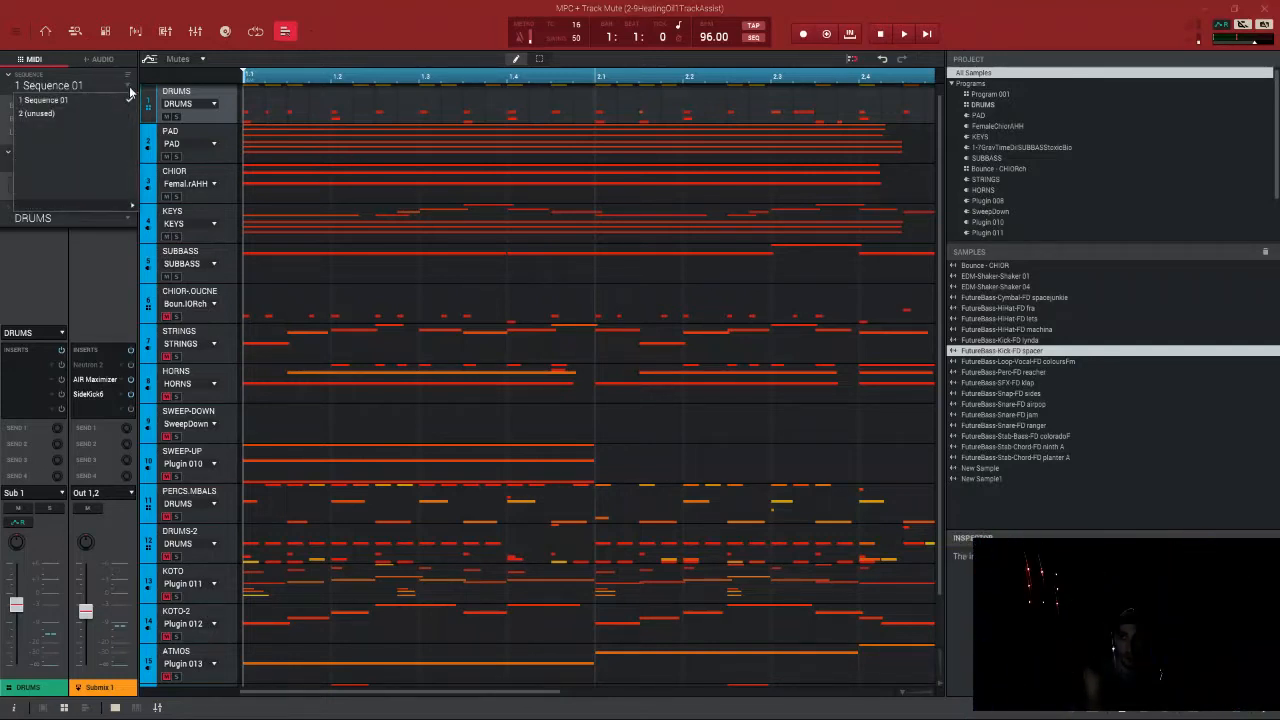
right_click(70, 92)
left_click(55, 158)
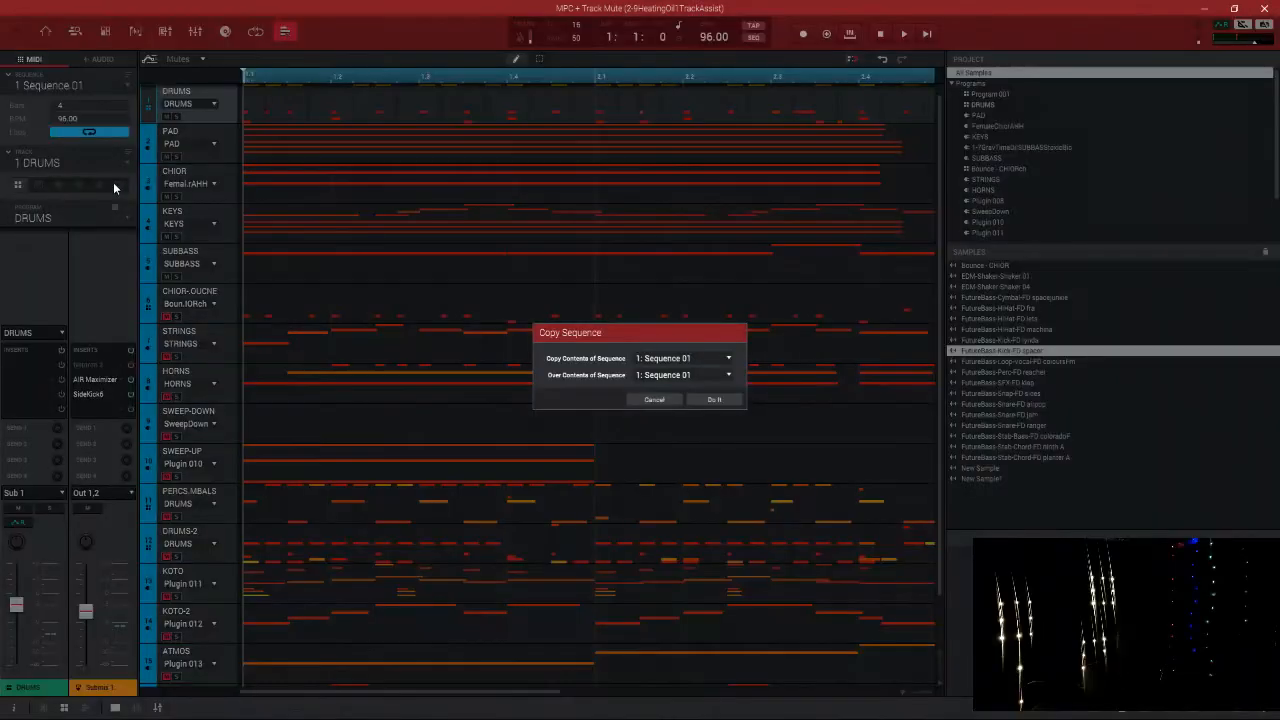
left_click(727, 375)
left_click(681, 400)
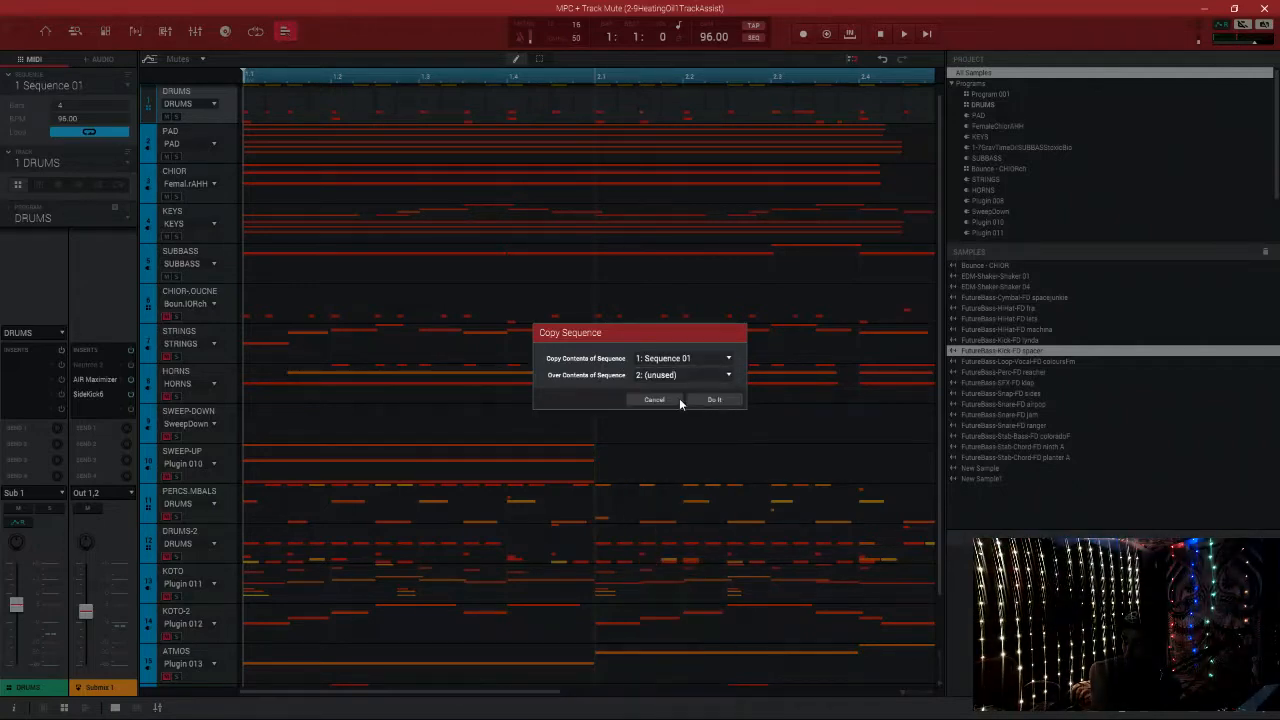
left_click(714, 400)
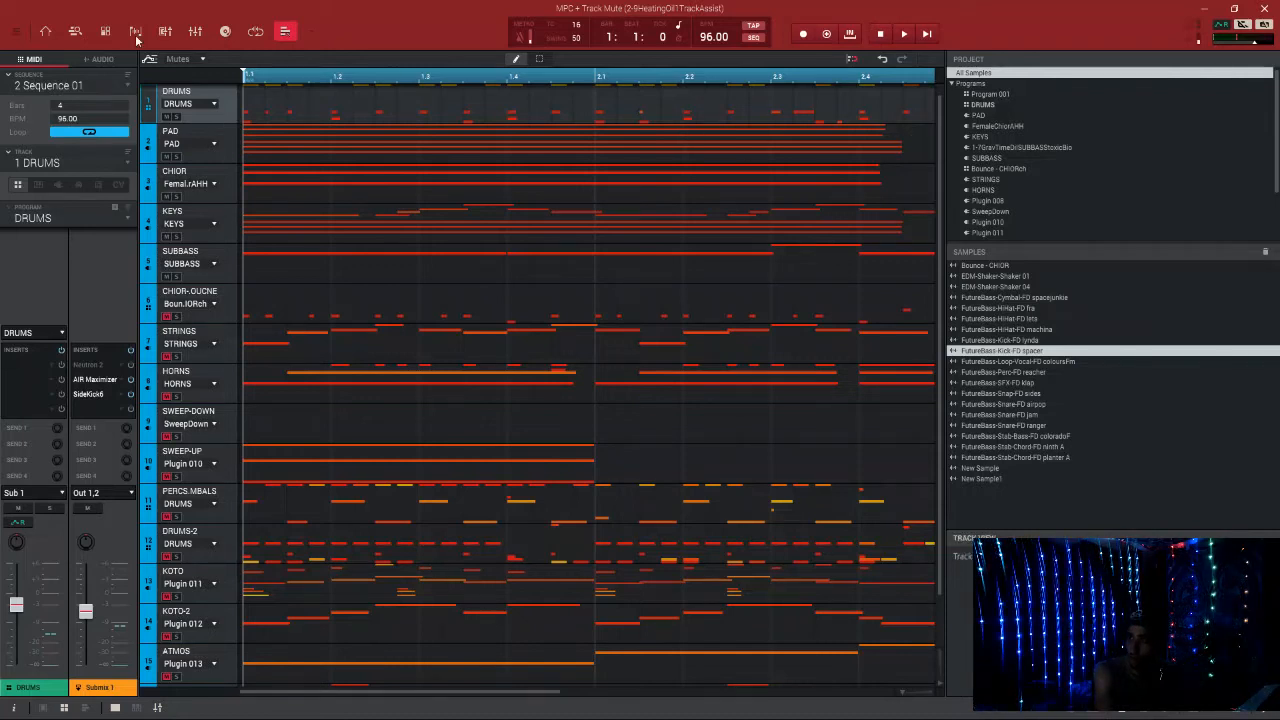
- Double the length of sequence 2 repeatedly until it is 128 bars long
right_click(60, 88)
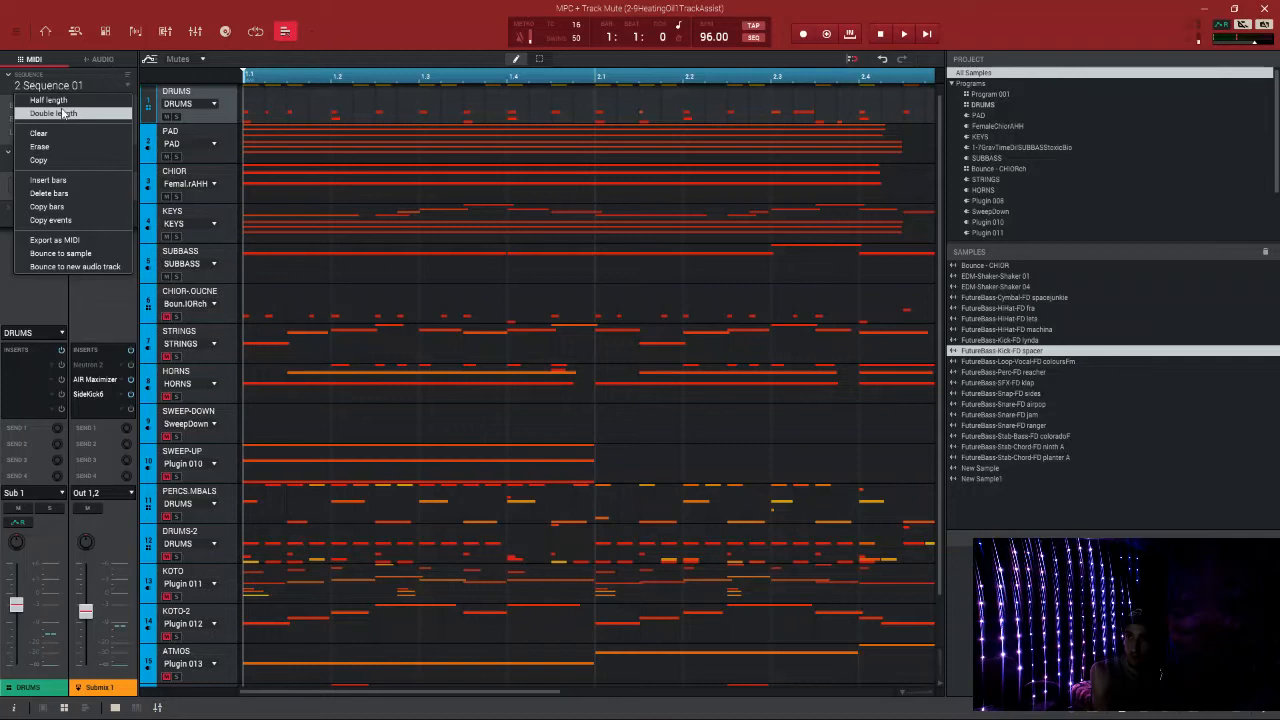
left_click(60, 114)
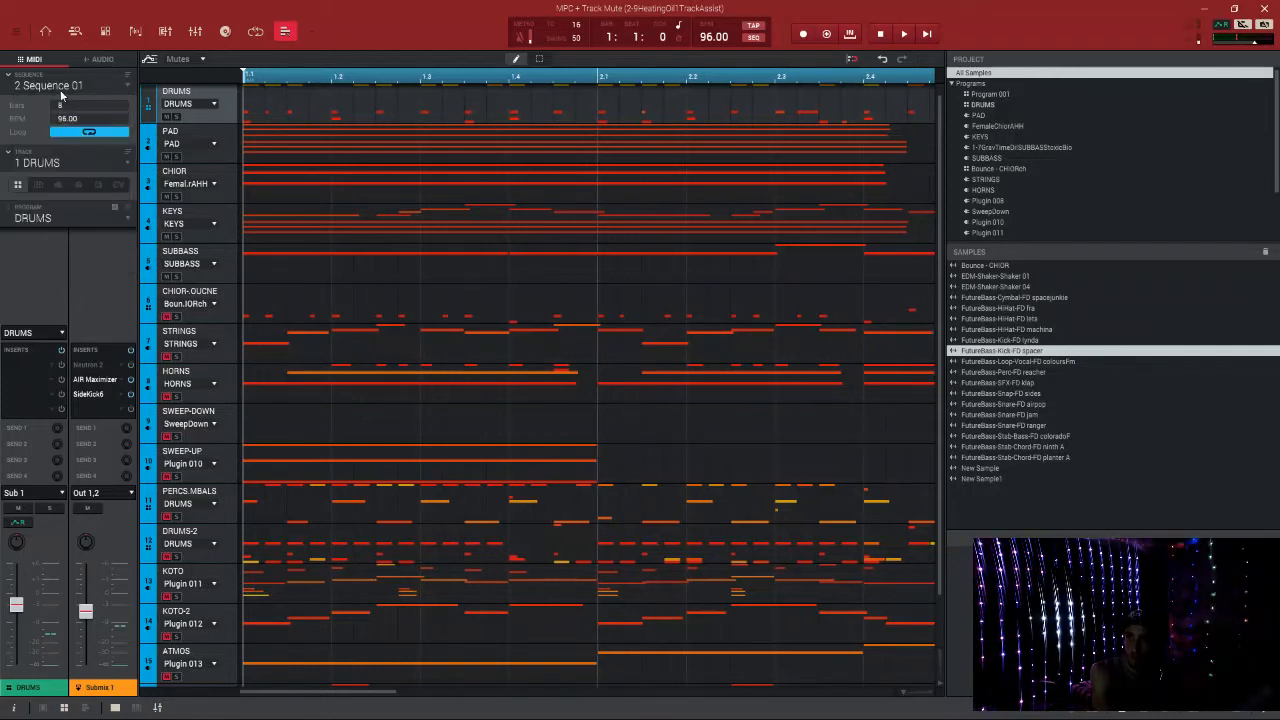
right_click(63, 92)
left_click(60, 114)
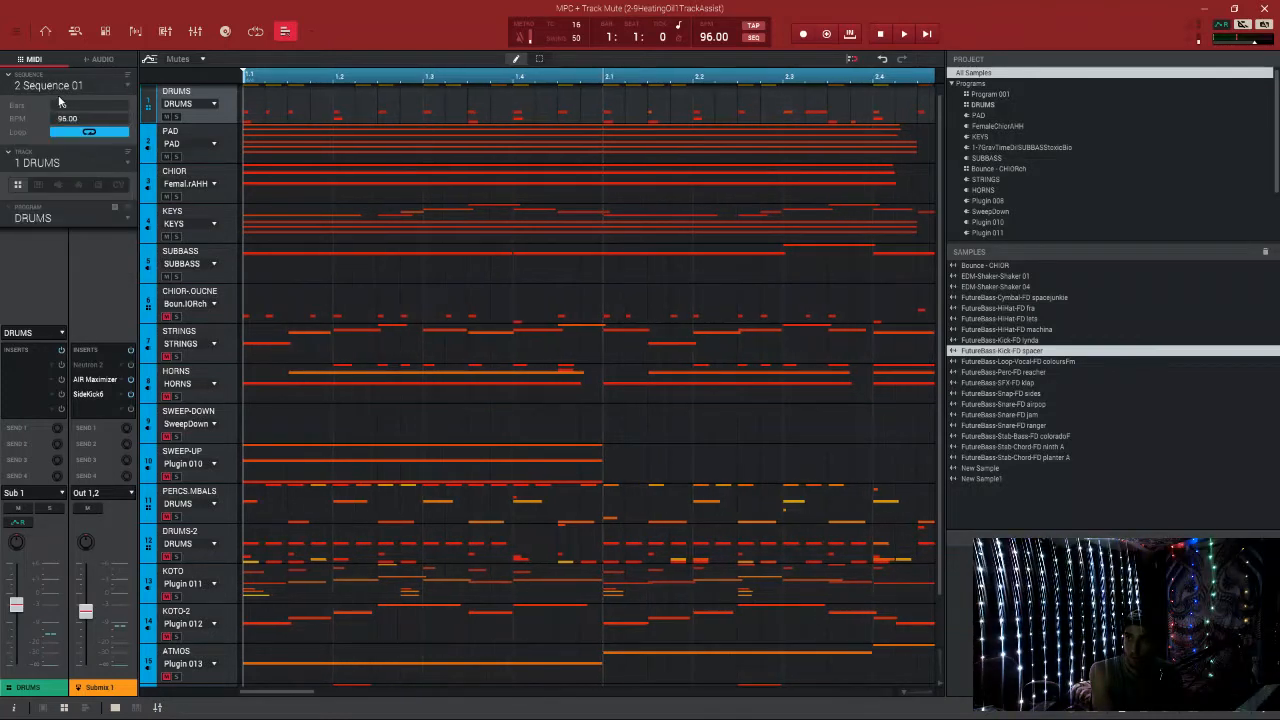
right_click(63, 92)
left_click(60, 112)
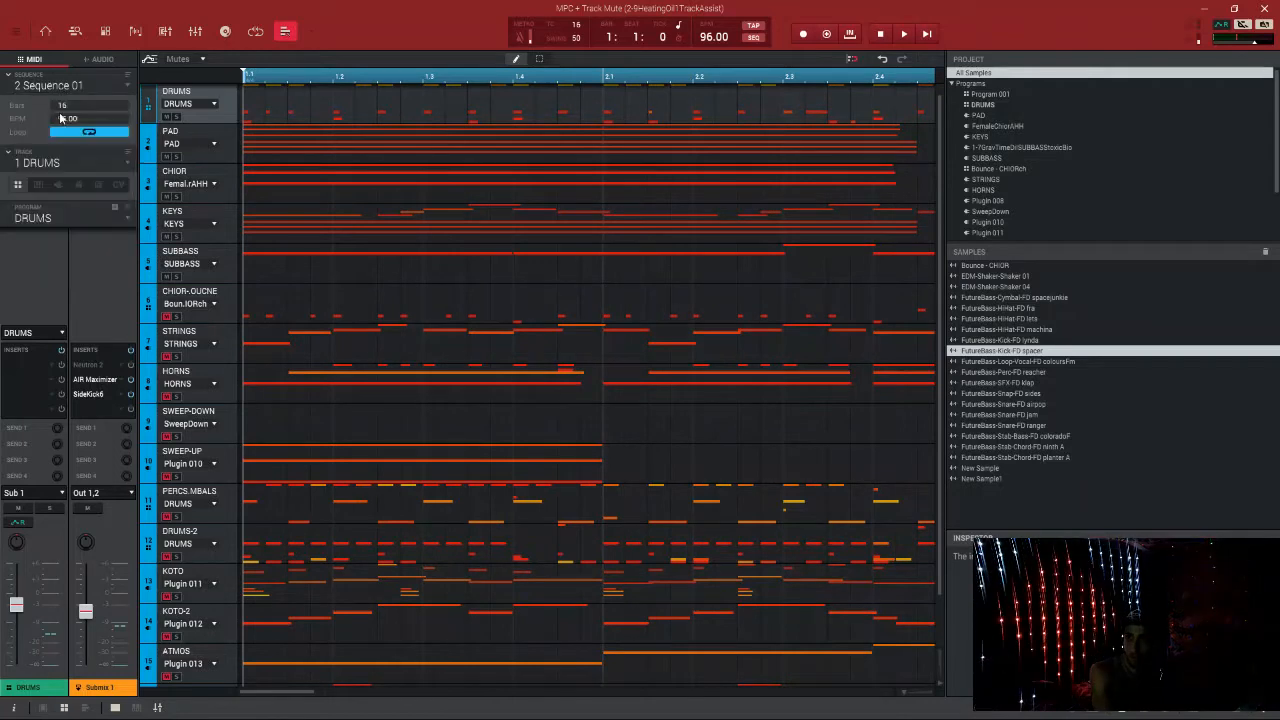
right_click(59, 92)
left_click(60, 113)
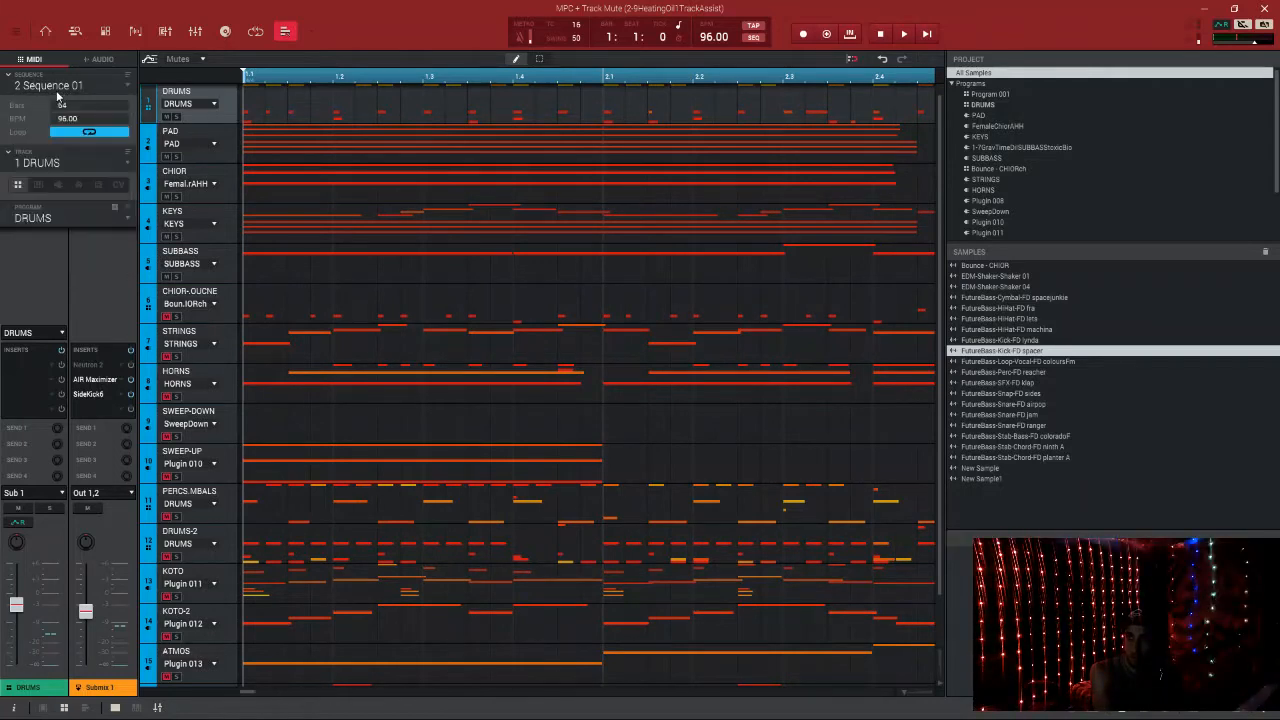
right_click(56, 88)
left_click(60, 113)
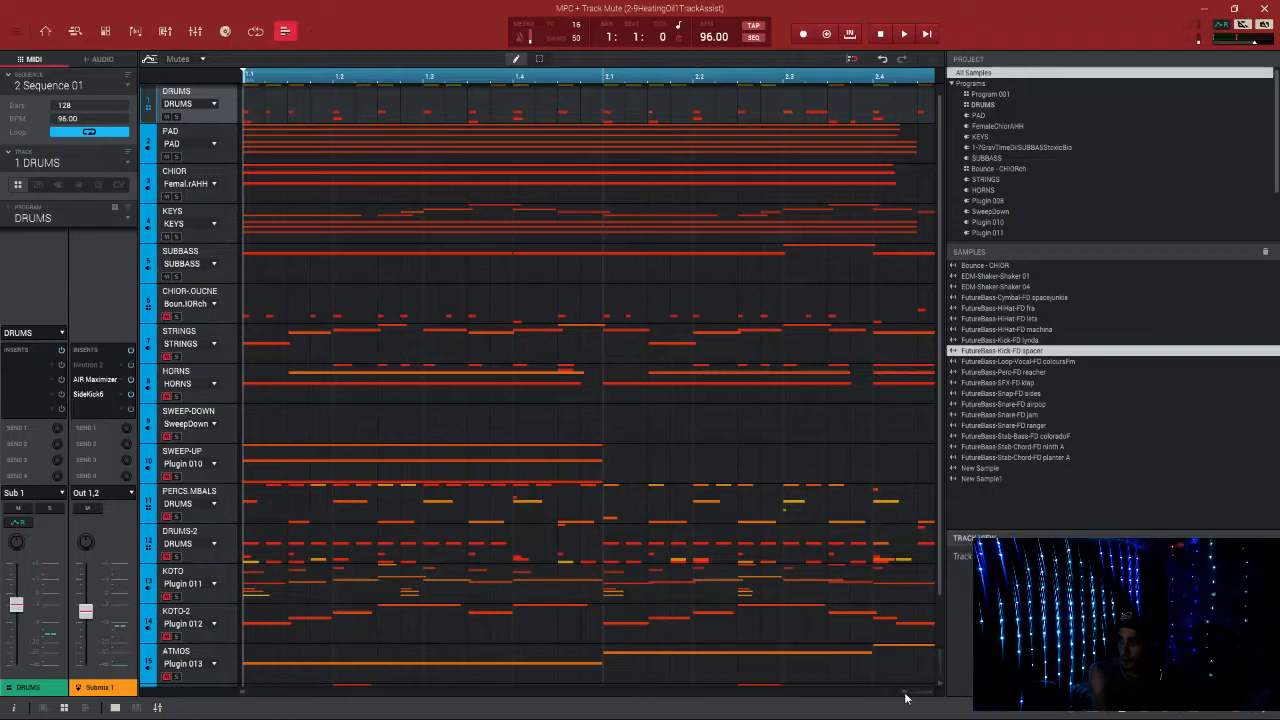
- Zoom the track overview out to about 32 bars and look over the stacked tracks of the extended sequence
left_click_drag(905, 692, 888, 692)
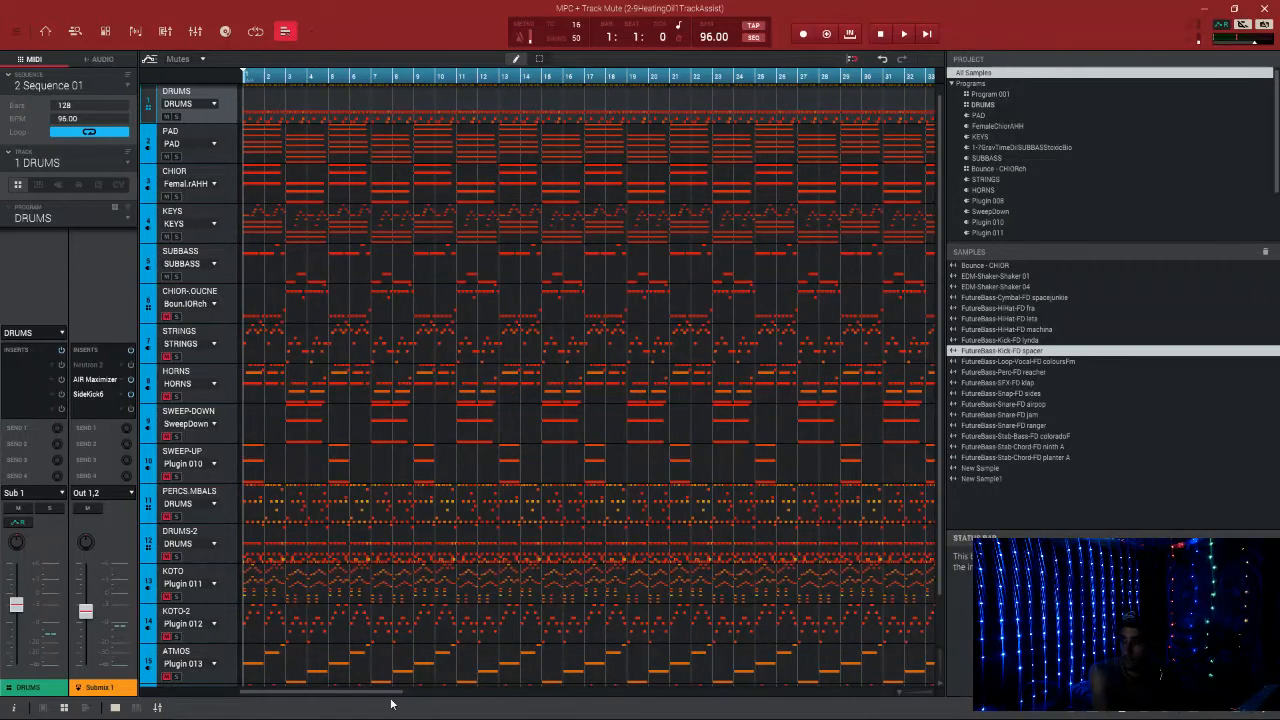
left_click_drag(394, 692, 312, 690)
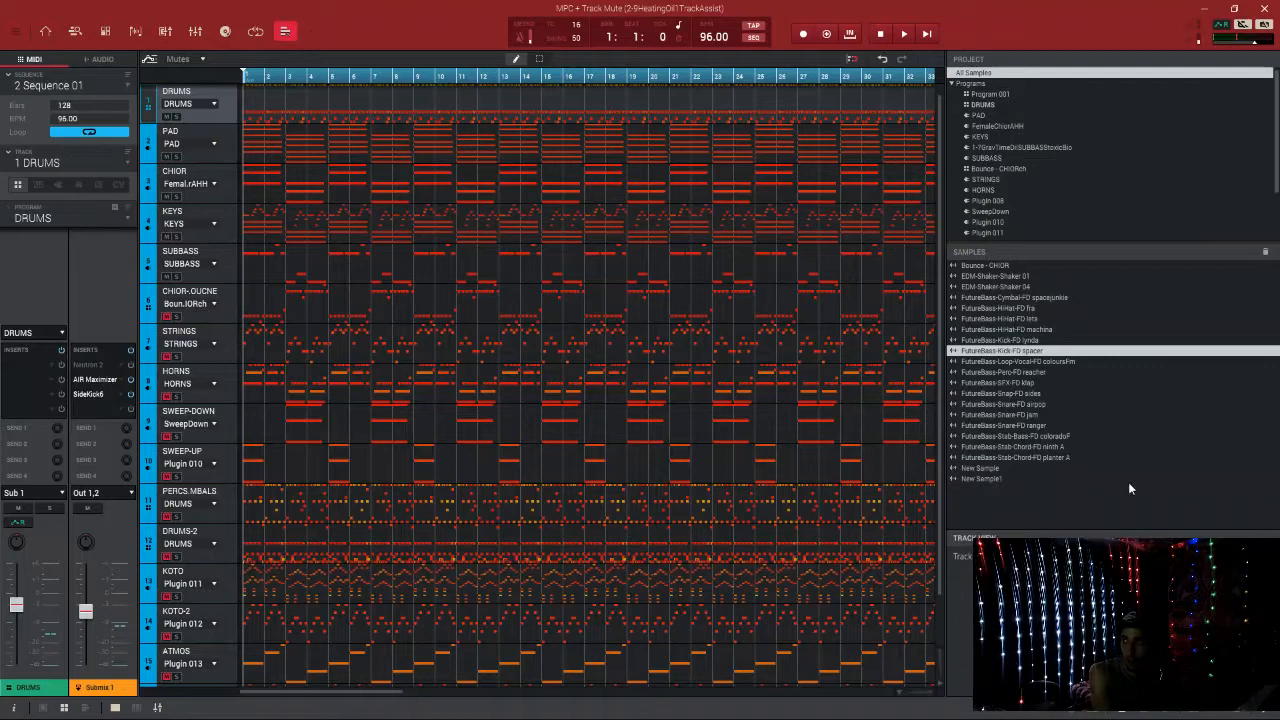
mouse_move(942, 169)
left_mouse_down()
mouse_move(942, 153)
mouse_move(935, 214)
mouse_move(935, 184)
left_mouse_up()
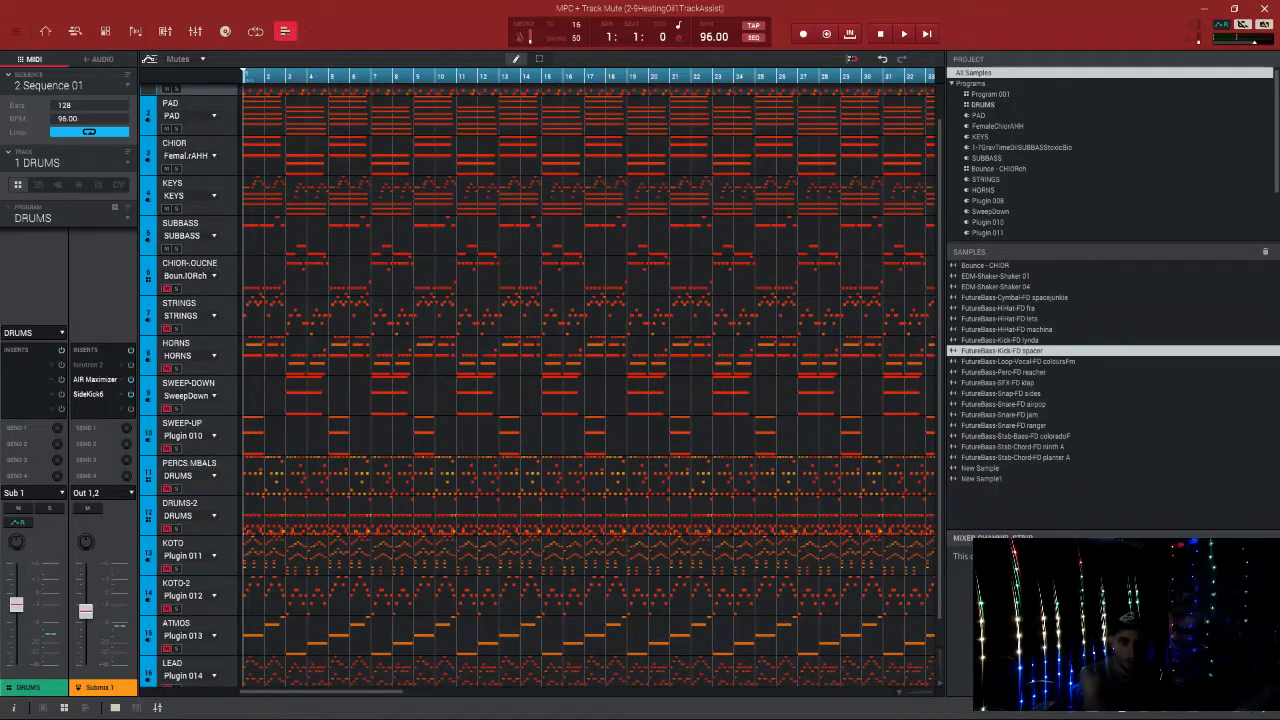
- Open the full mixer and route the PAD, FemaleChiorAHH and STRINGS programs to Sub 2
left_click_drag(0, 203, 714, 180)
left_click(835, 182)
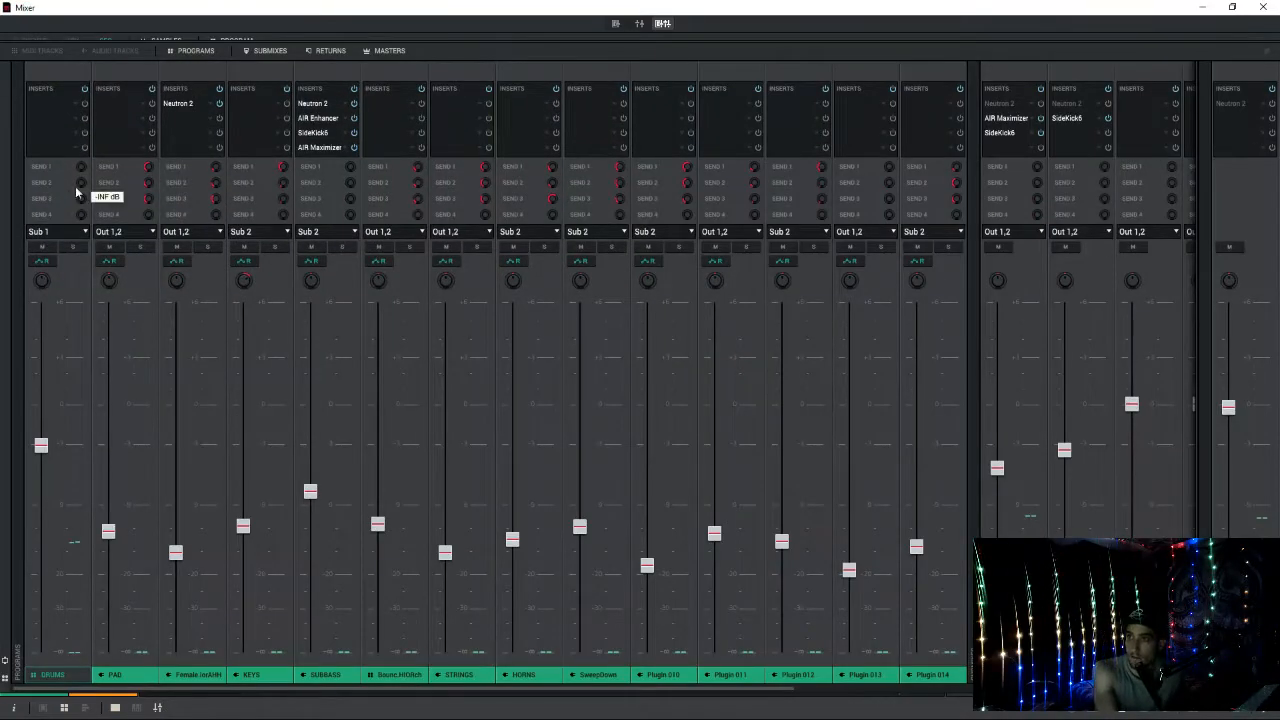
left_click(147, 232)
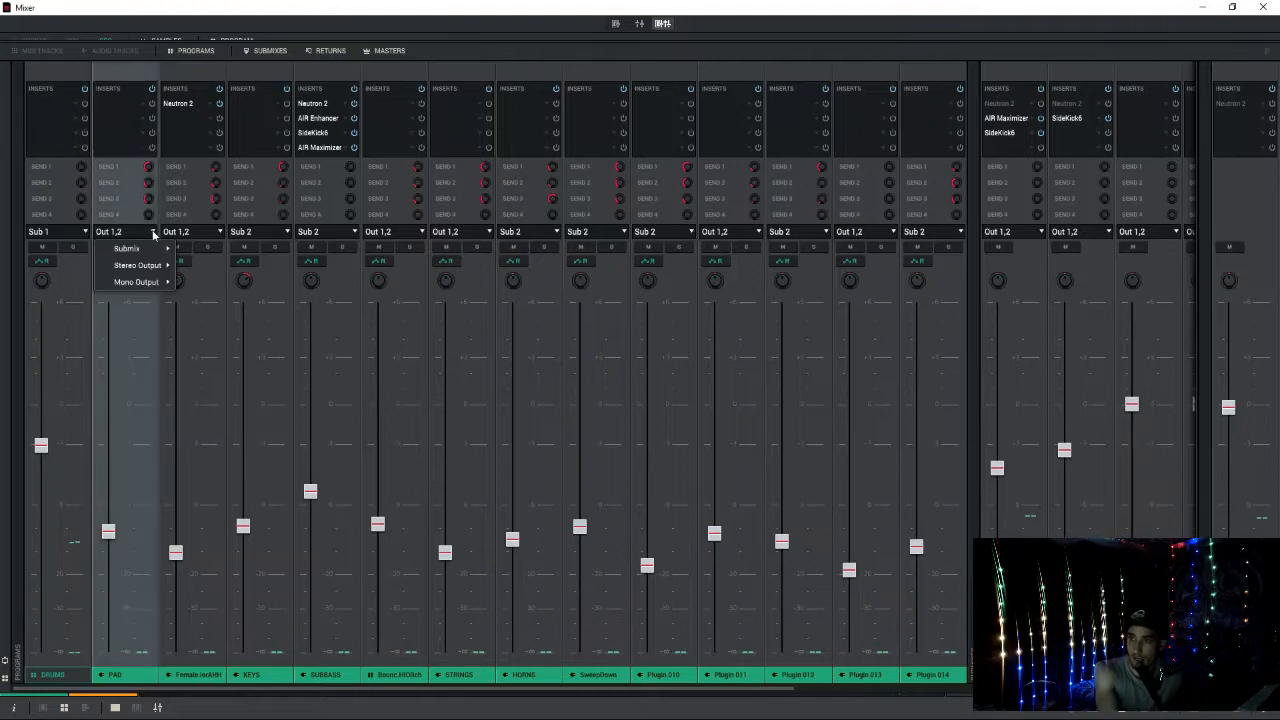
mouse_move(150, 249)
left_click(211, 271)
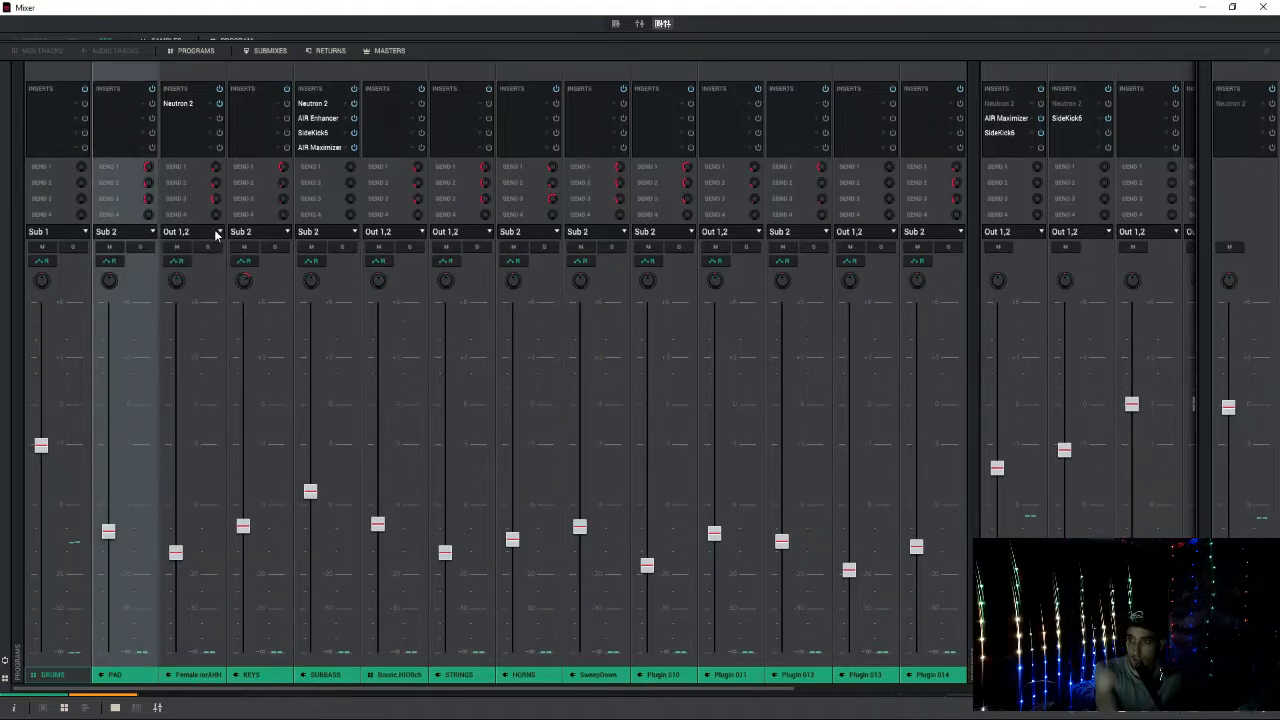
left_click(219, 233)
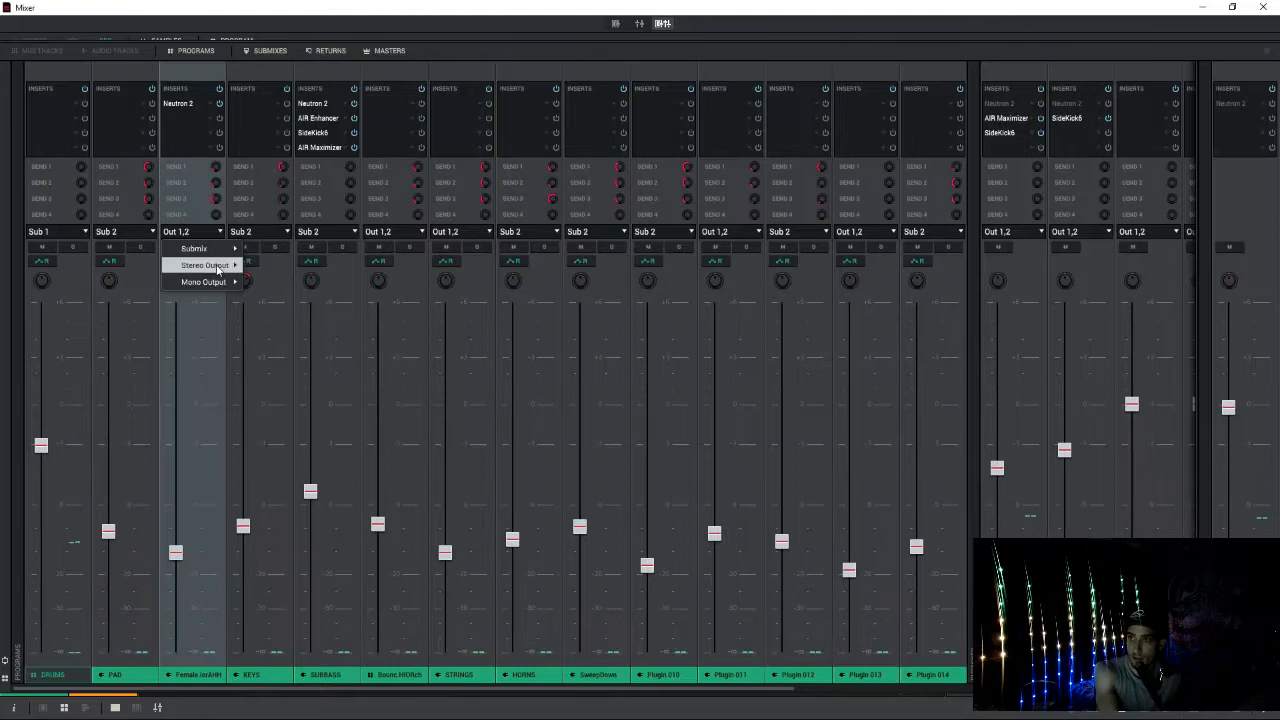
mouse_move(217, 250)
left_click(274, 266)
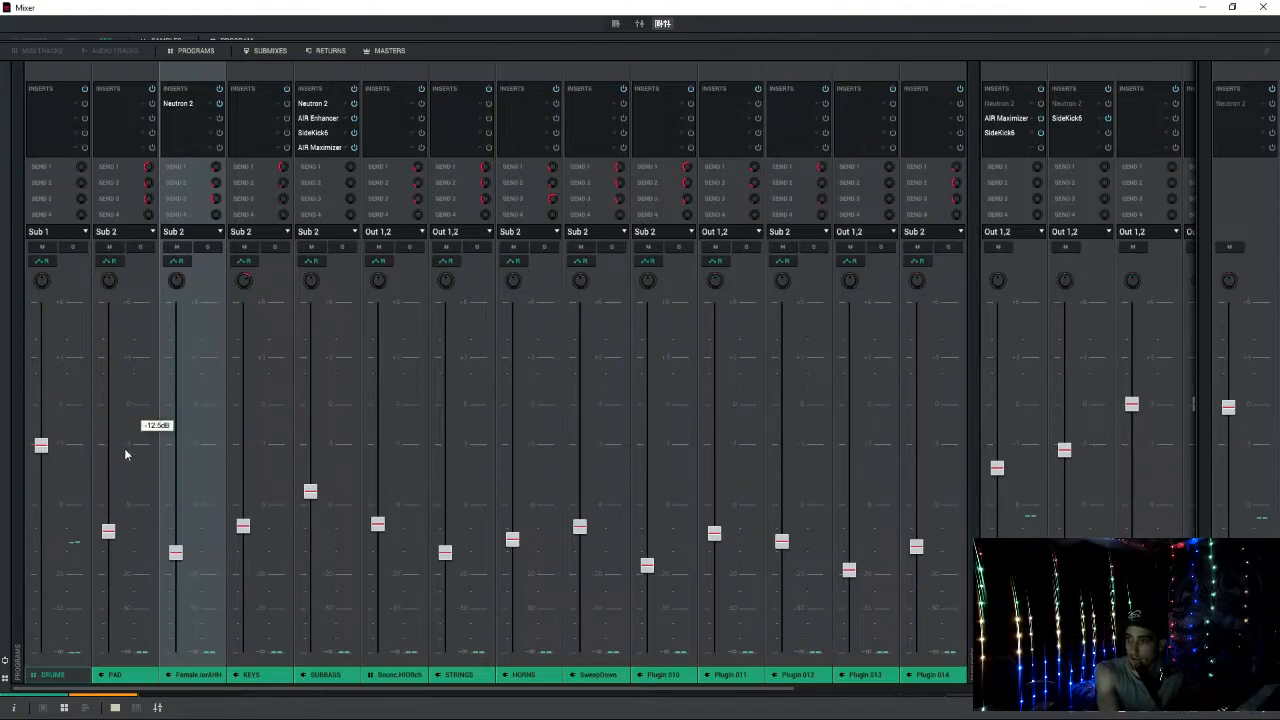
left_click(488, 232)
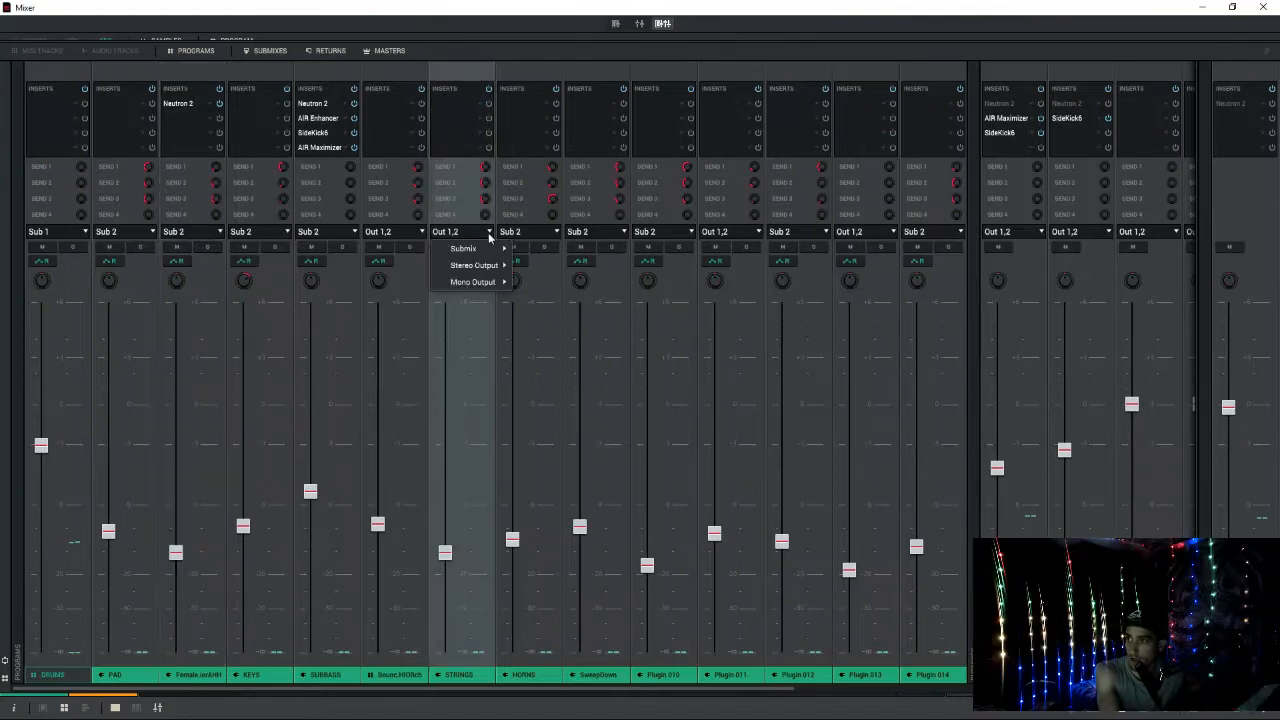
mouse_move(480, 250)
left_click(545, 267)
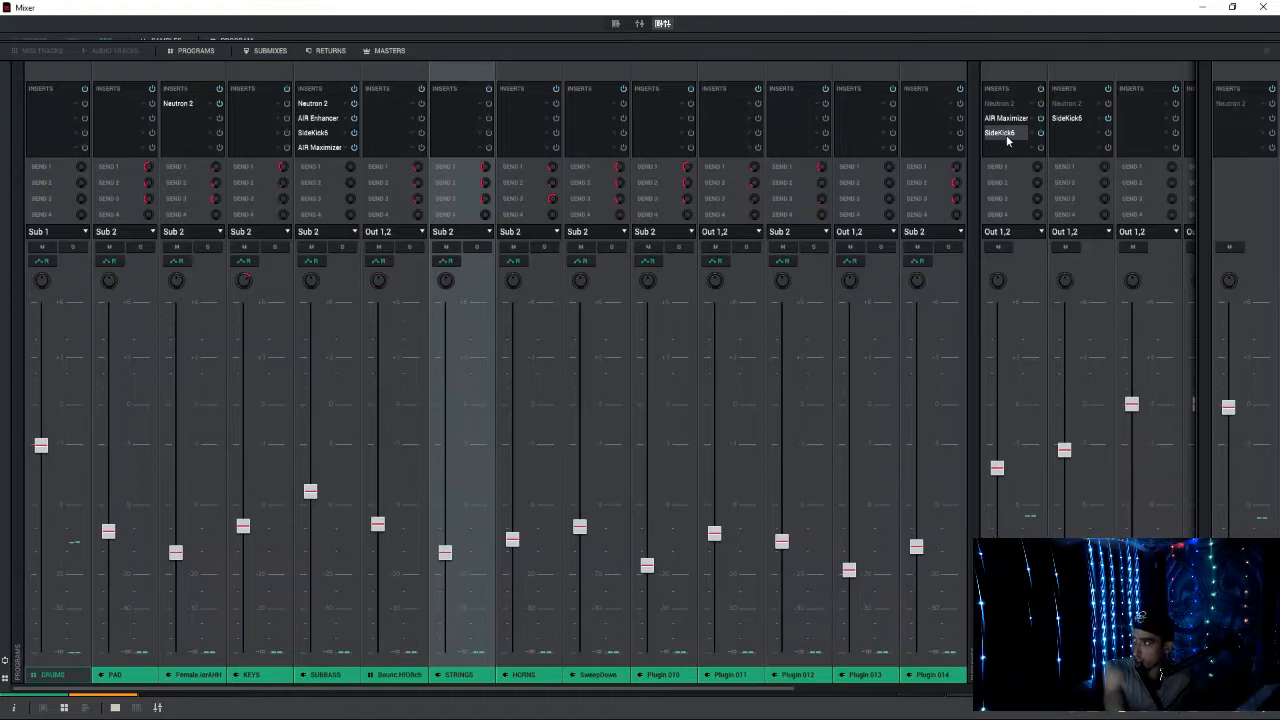
- Inspect the SideKick6 plugin settings on Submix 2 and close the plugin window
left_click(1098, 117)
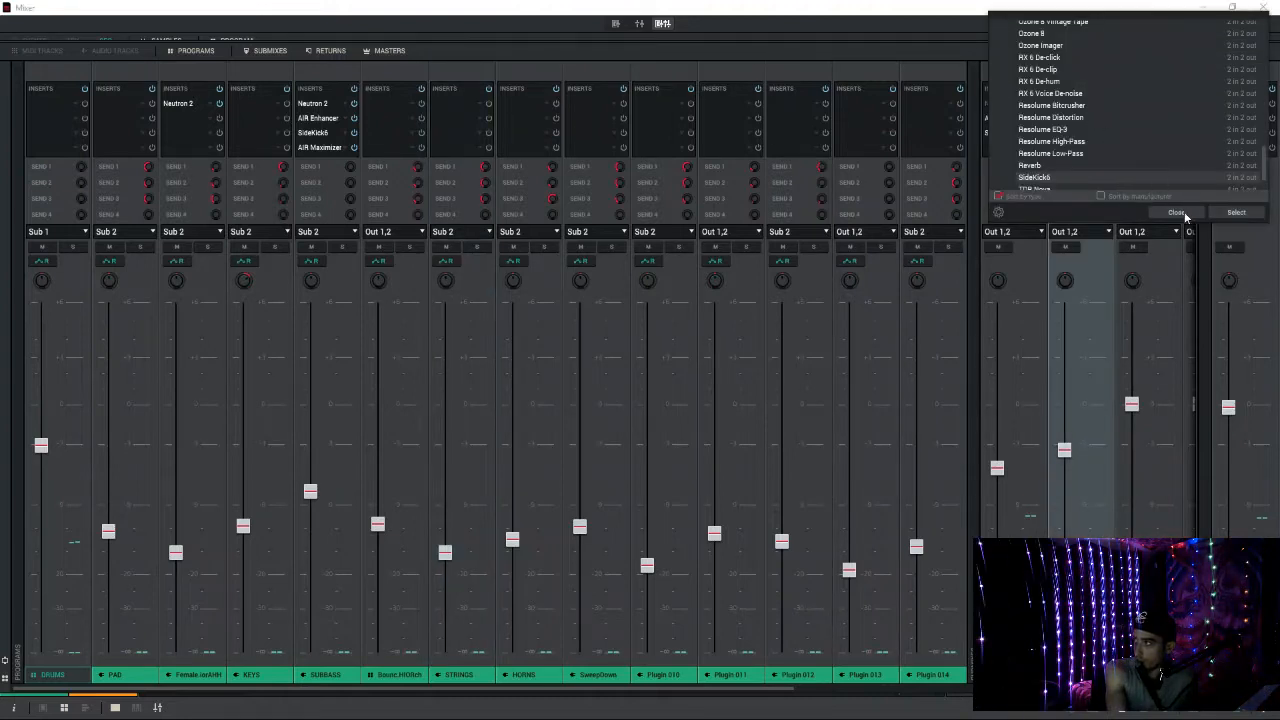
left_click(1186, 212)
left_click(1081, 120)
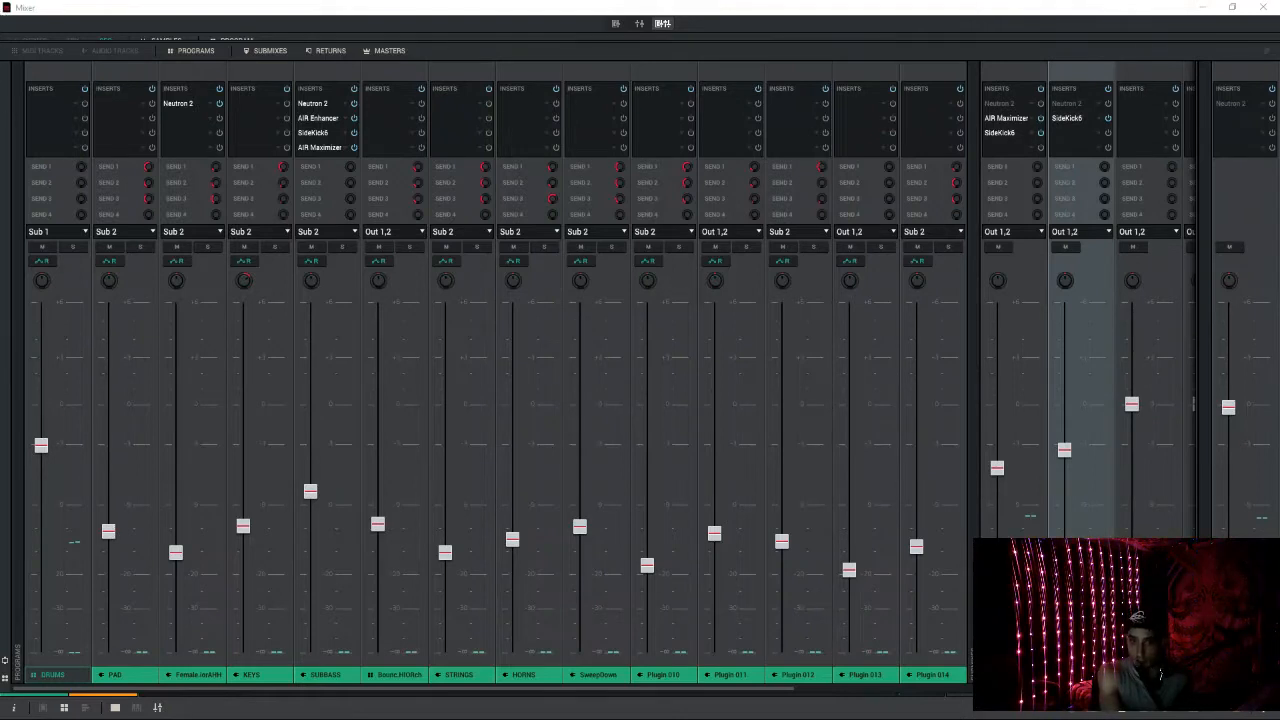
left_click_drag(436, 213, 931, 176)
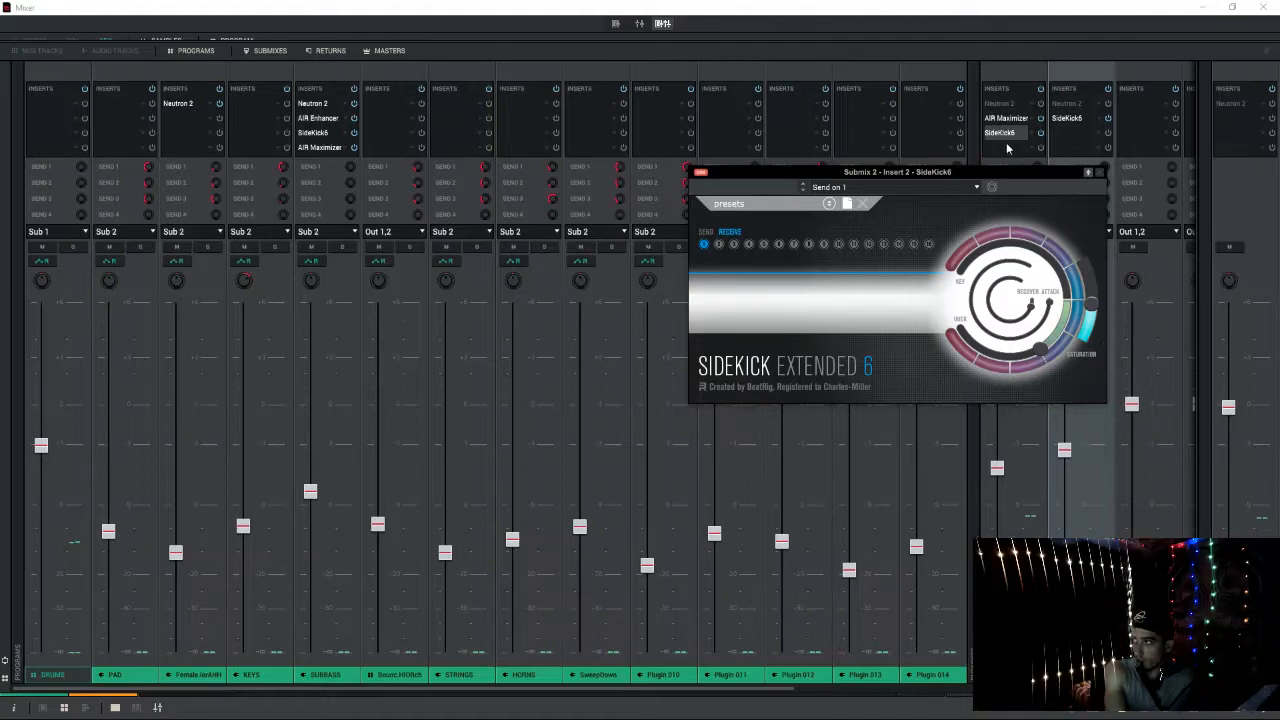
left_click(1101, 173)
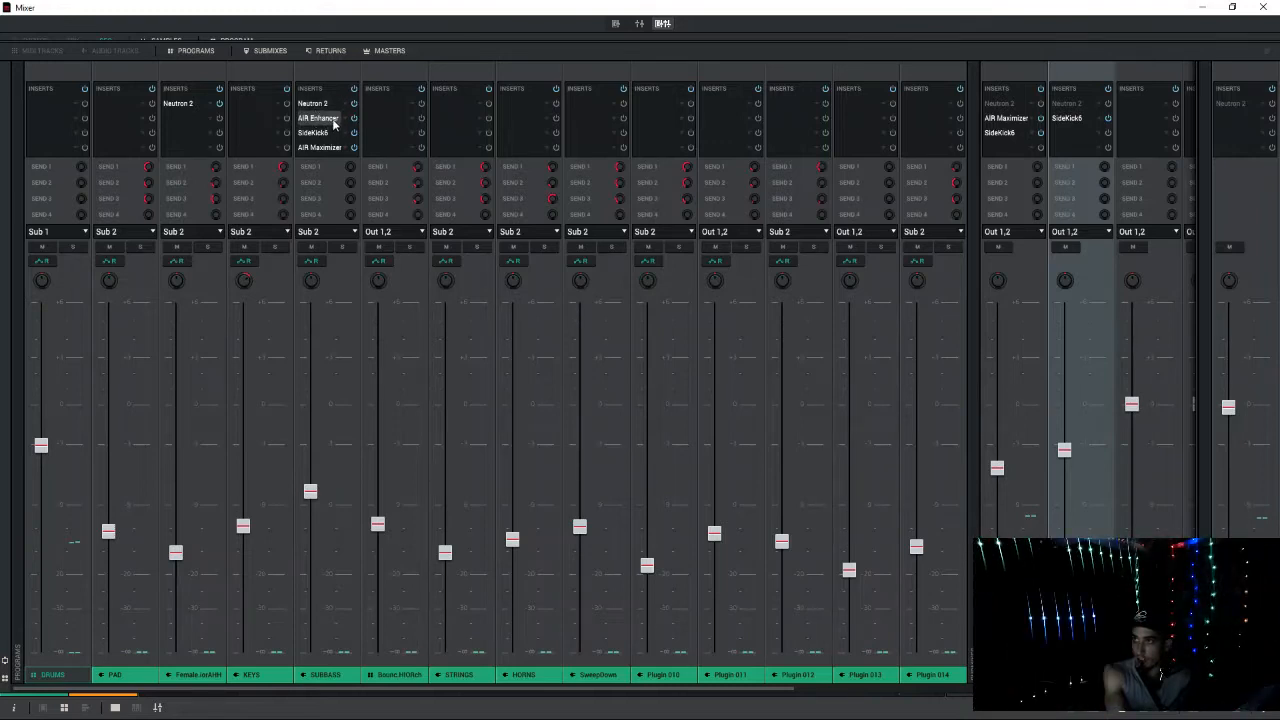
- Bypass Neutron 2 on the SUBBASS and FemaleChiorAHH channels, and SideKick6 on SUBBASS
left_click(355, 104)
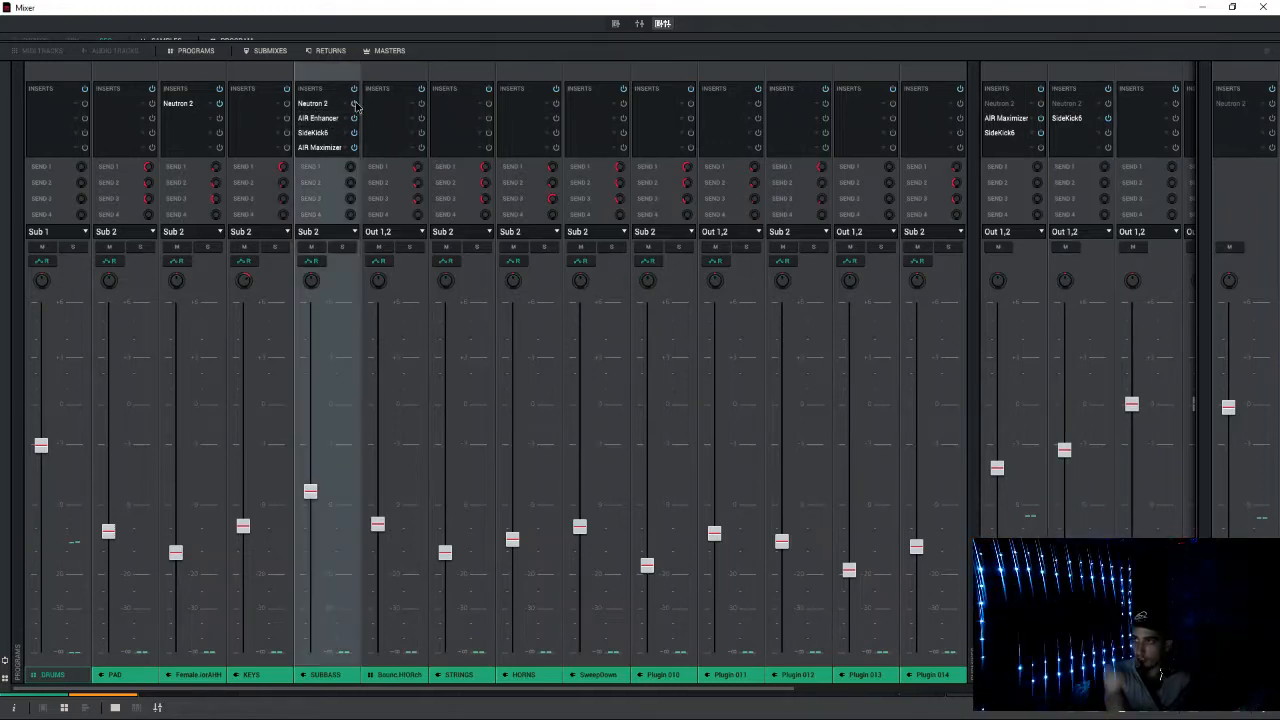
left_click(220, 104)
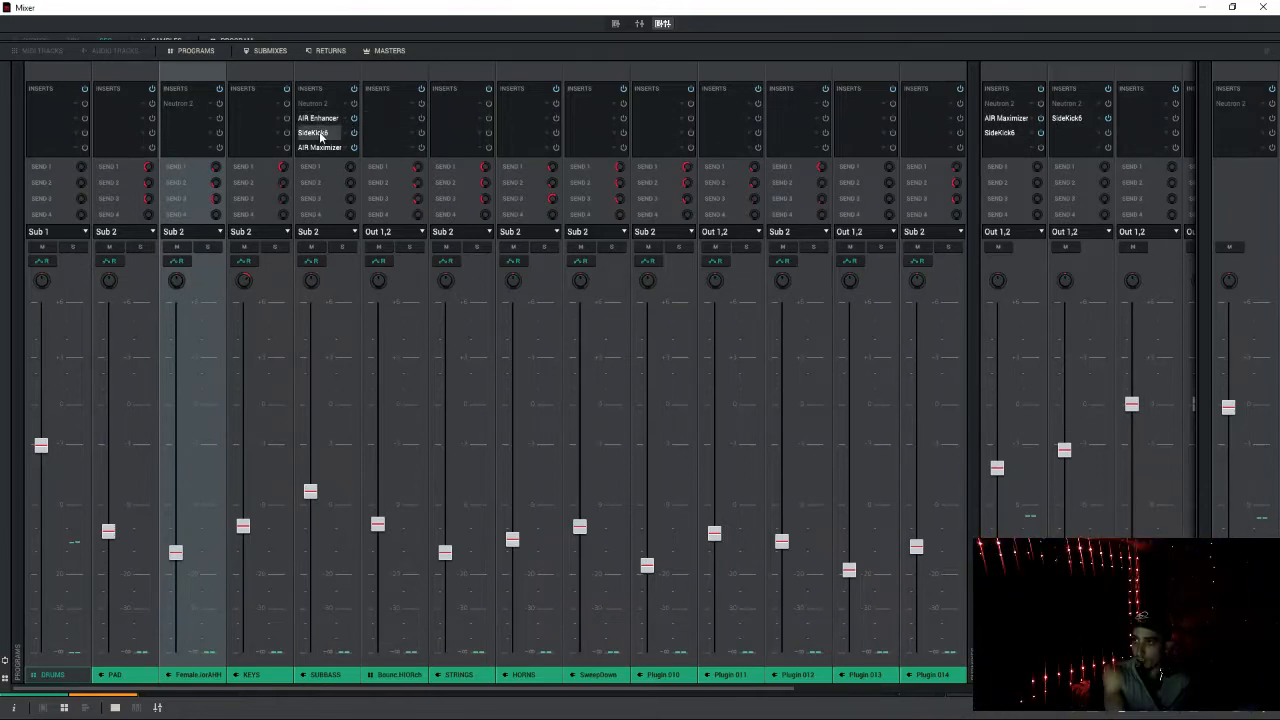
left_click(356, 135)
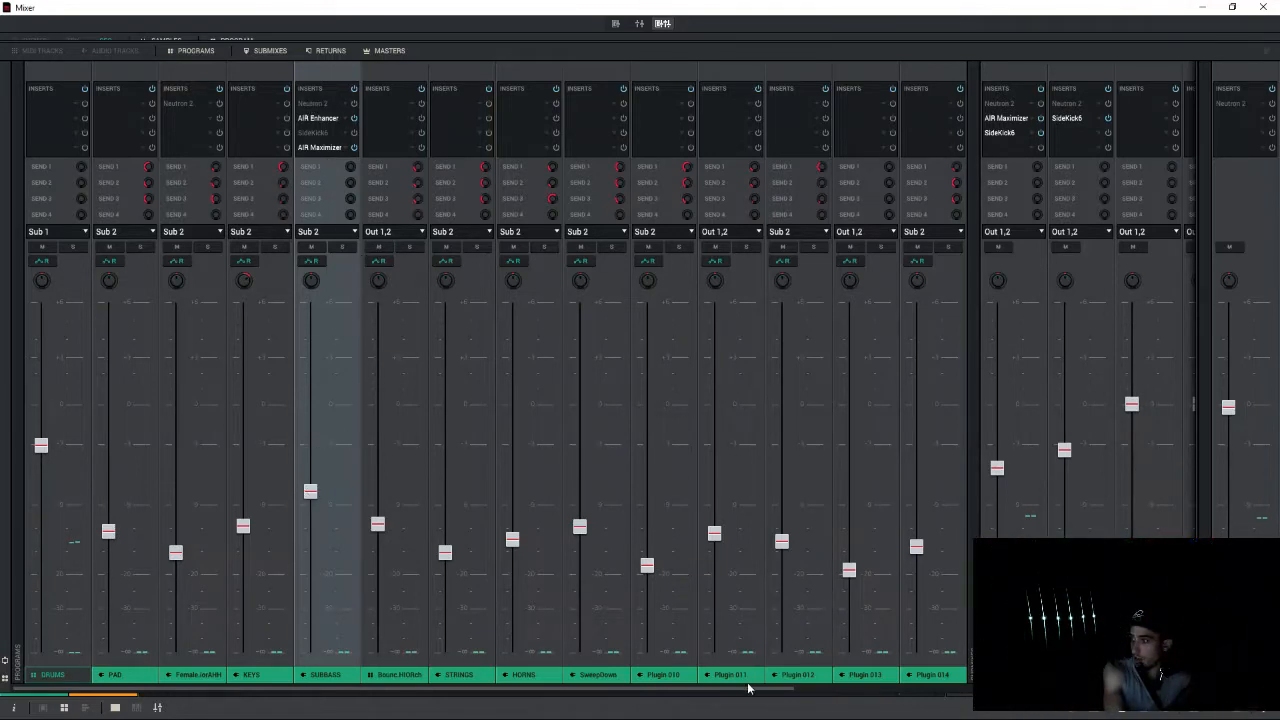
- Look over the remaining program, submix and return channels and close the mixer
left_click_drag(750, 692, 1151, 692)
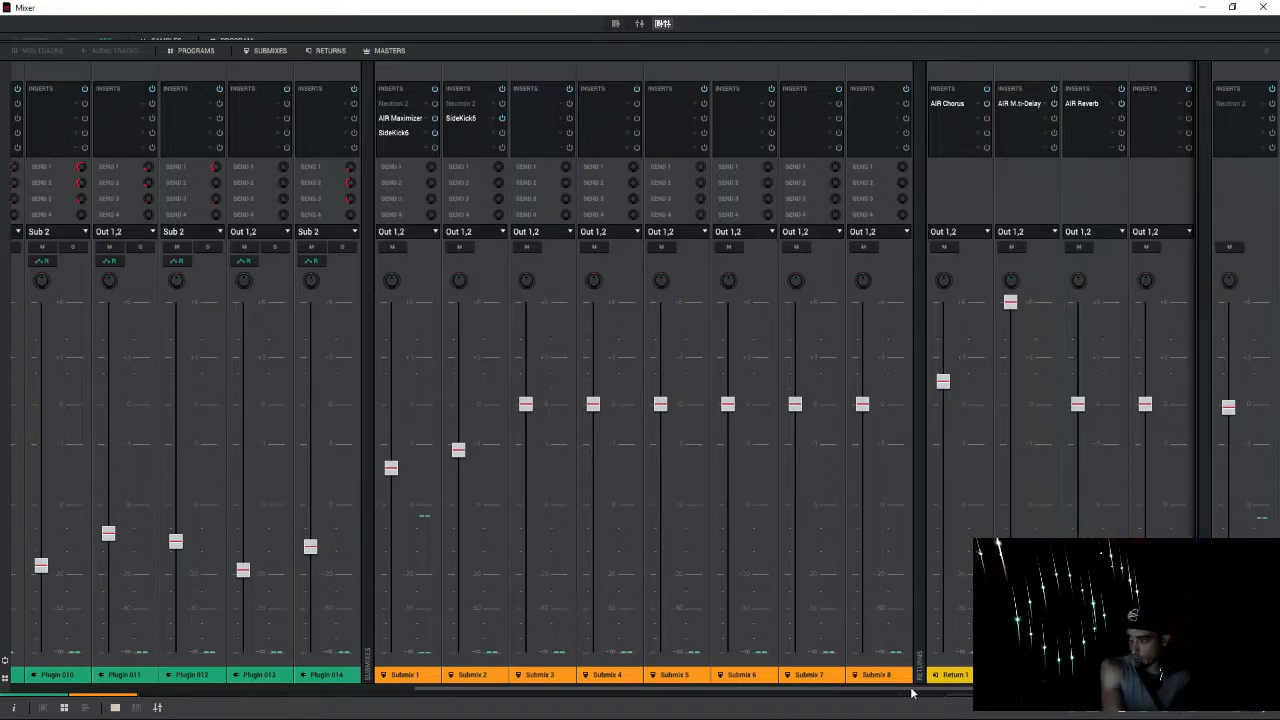
left_click_drag(911, 693, 477, 688)
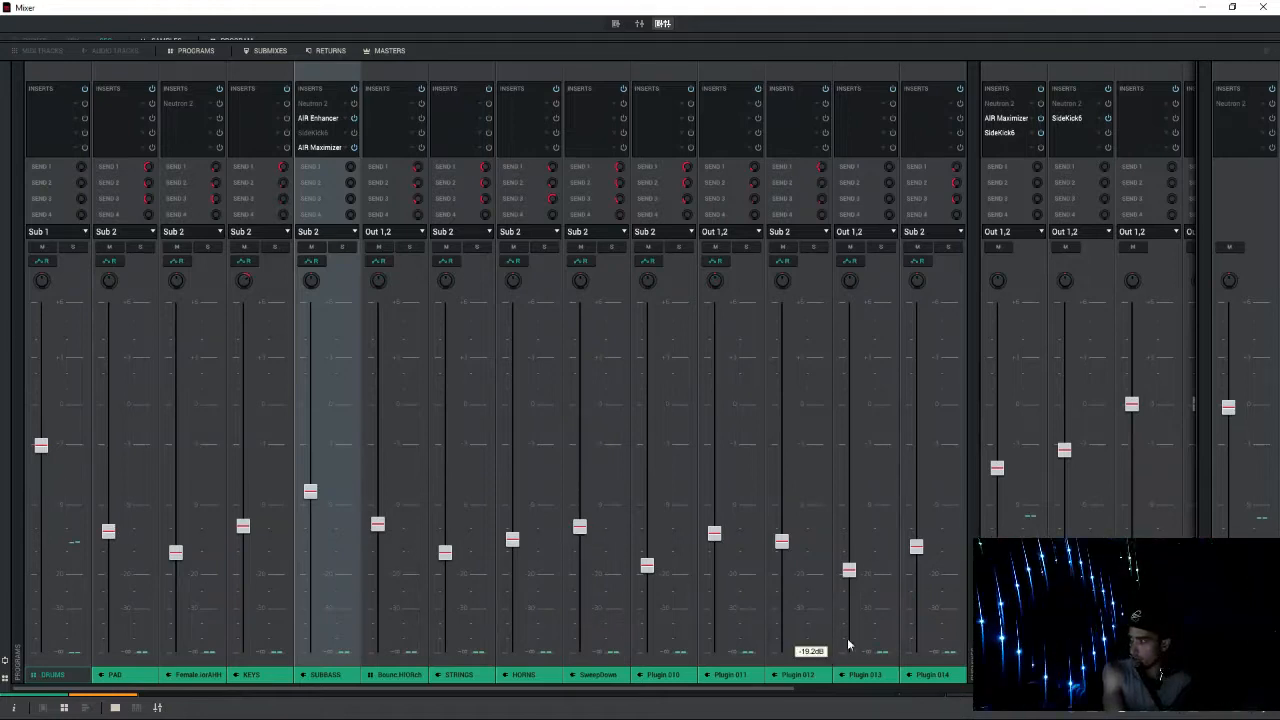
left_click_drag(726, 689, 997, 712)
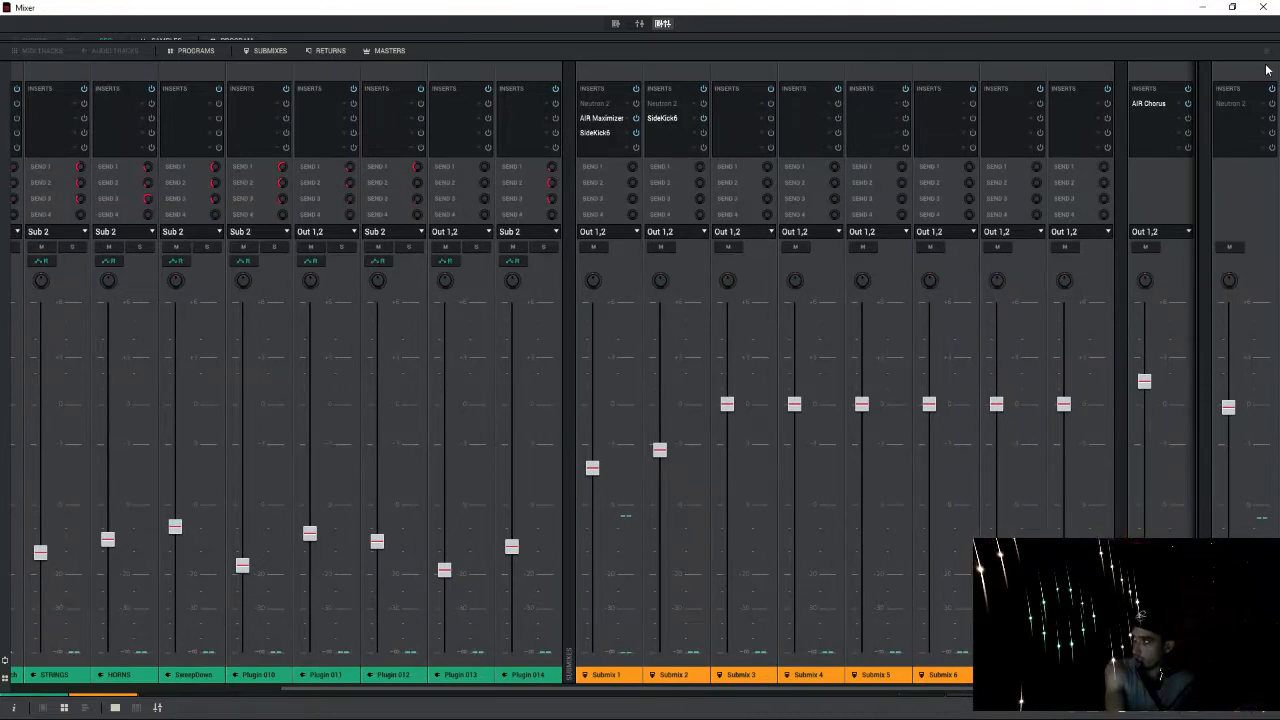
left_click(1264, 8)
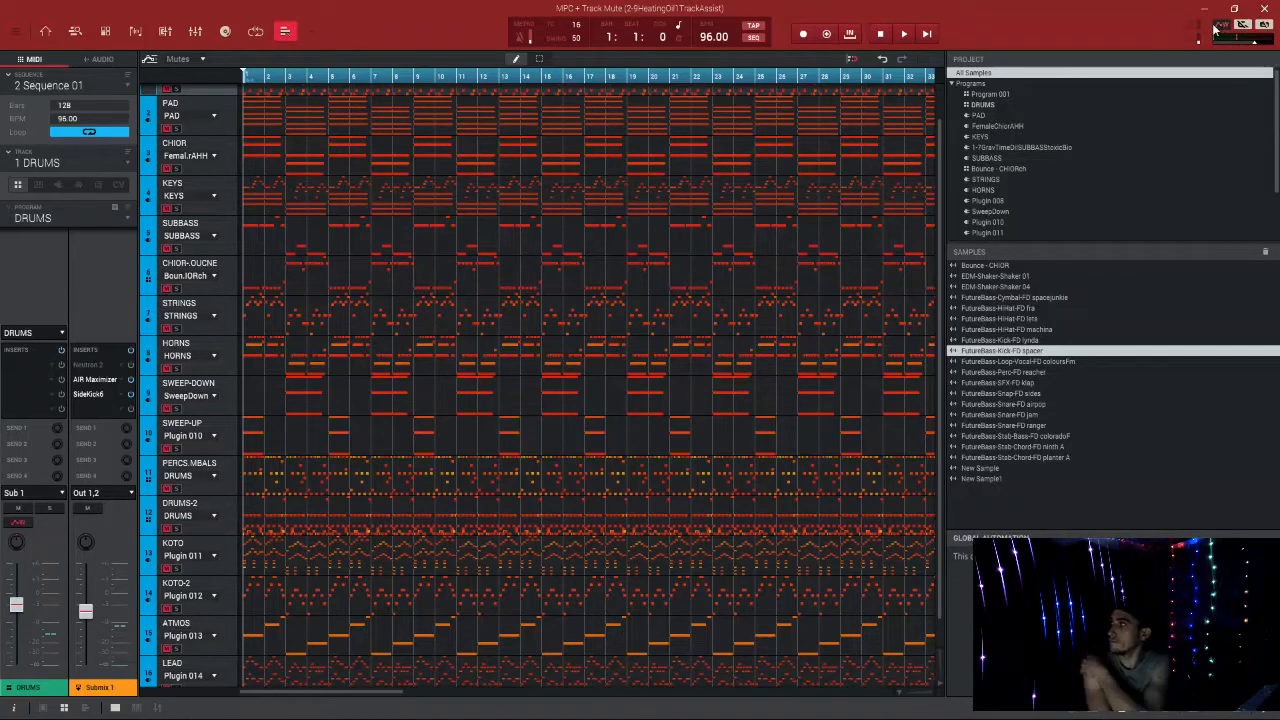
- Save the project and record the track mutes of the arrangement in real time from bar 1 to bar 82
left_click(15, 35)
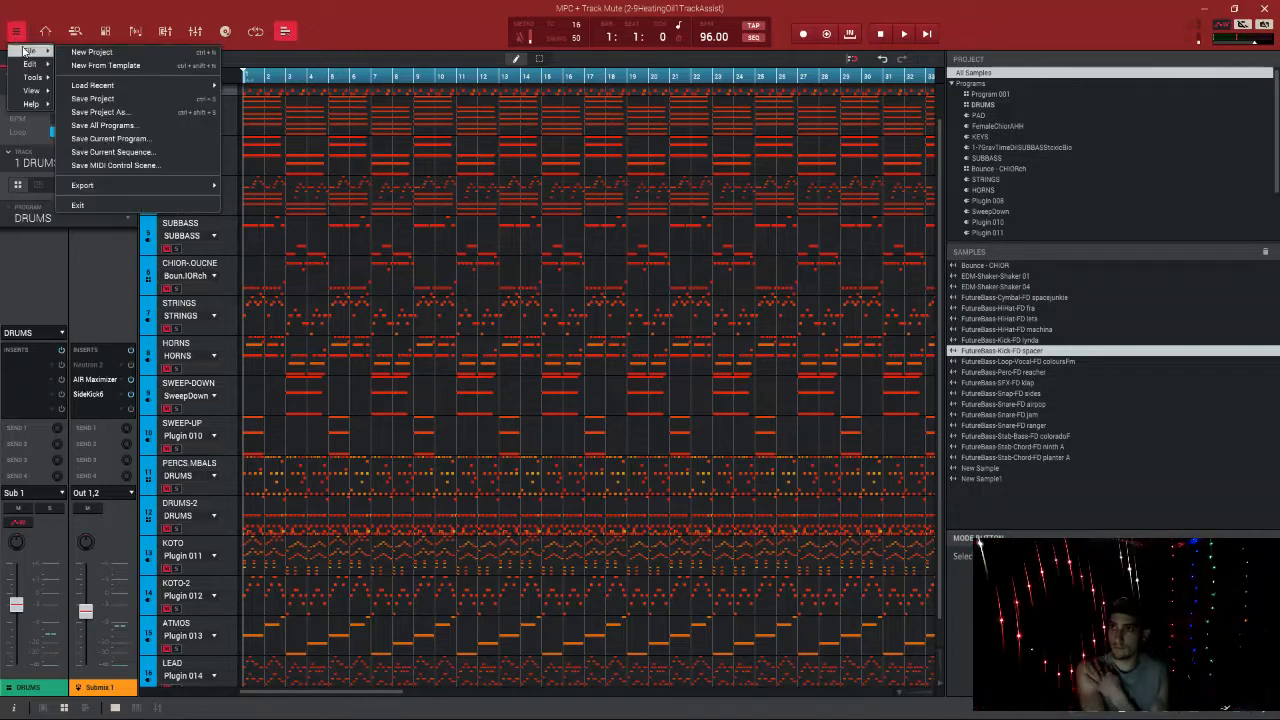
left_click(115, 92)
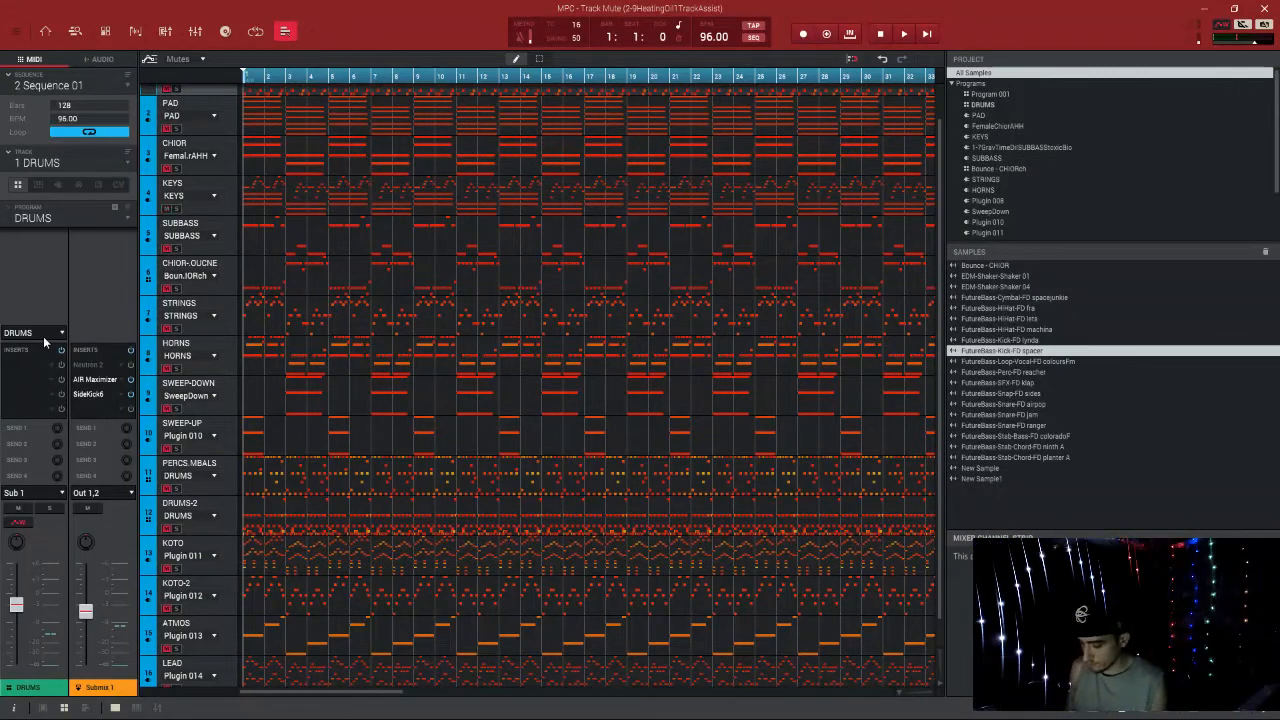
key("space")
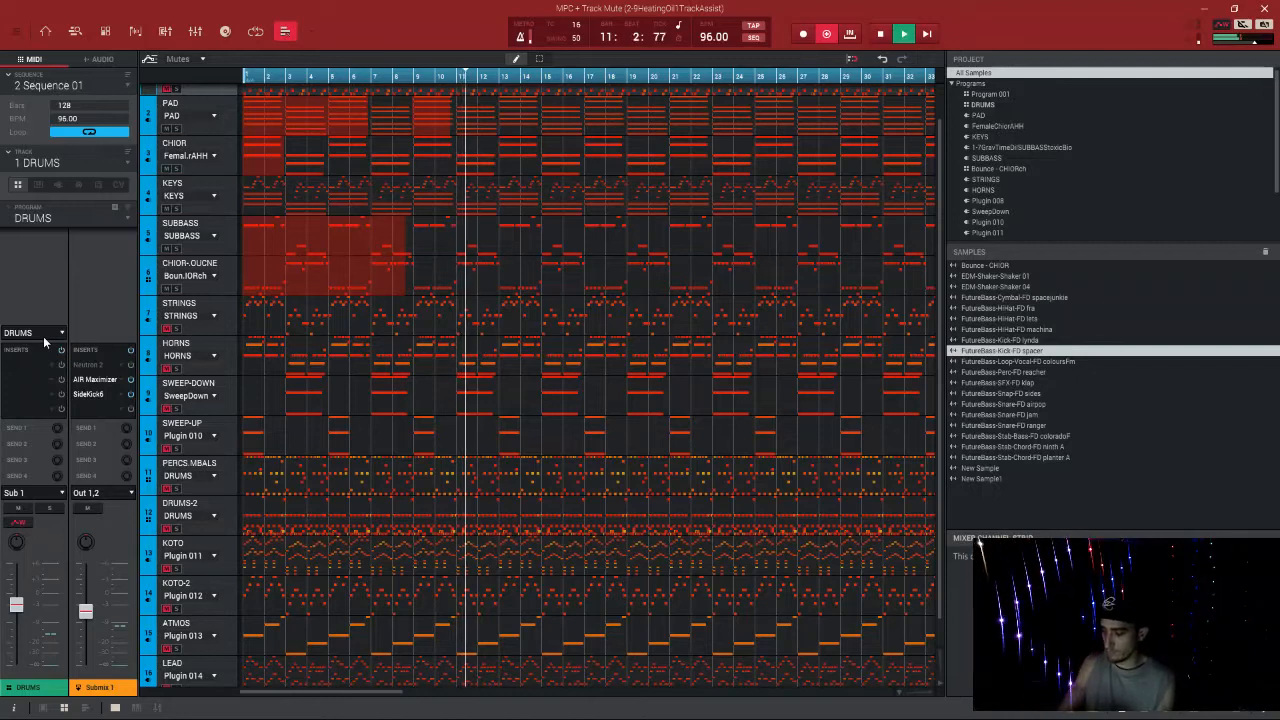
key("e")
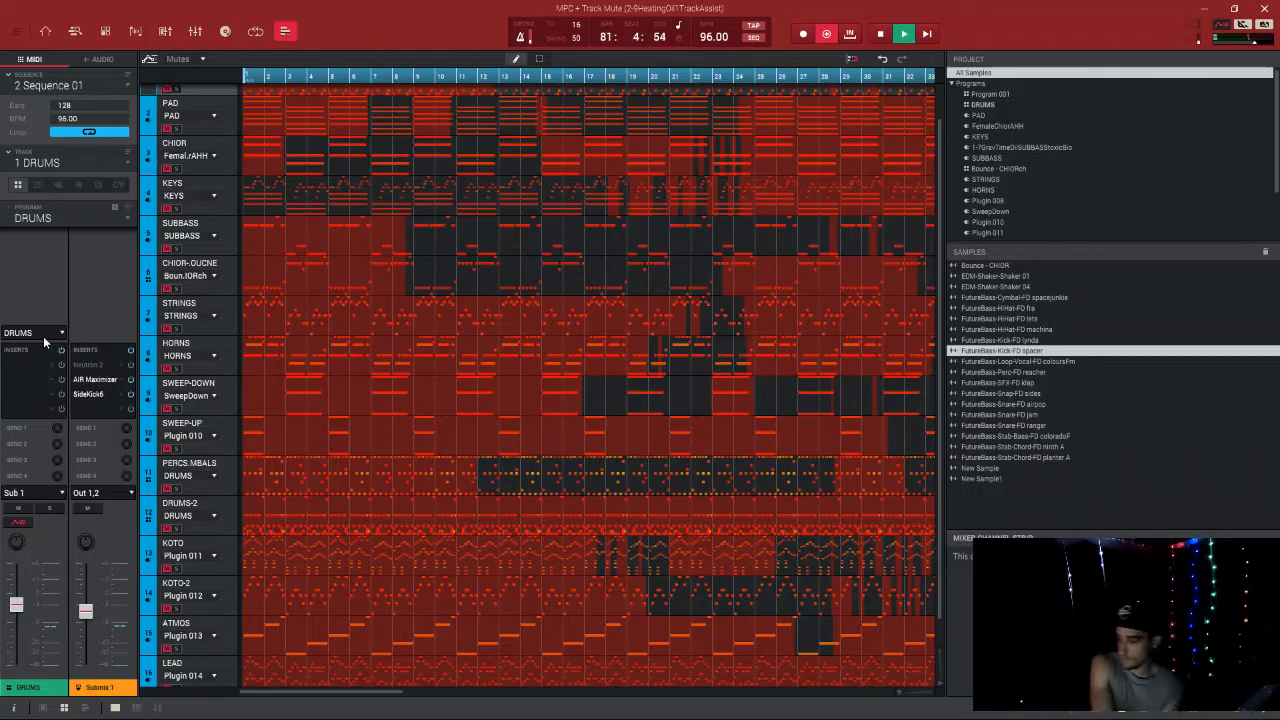
key("space")
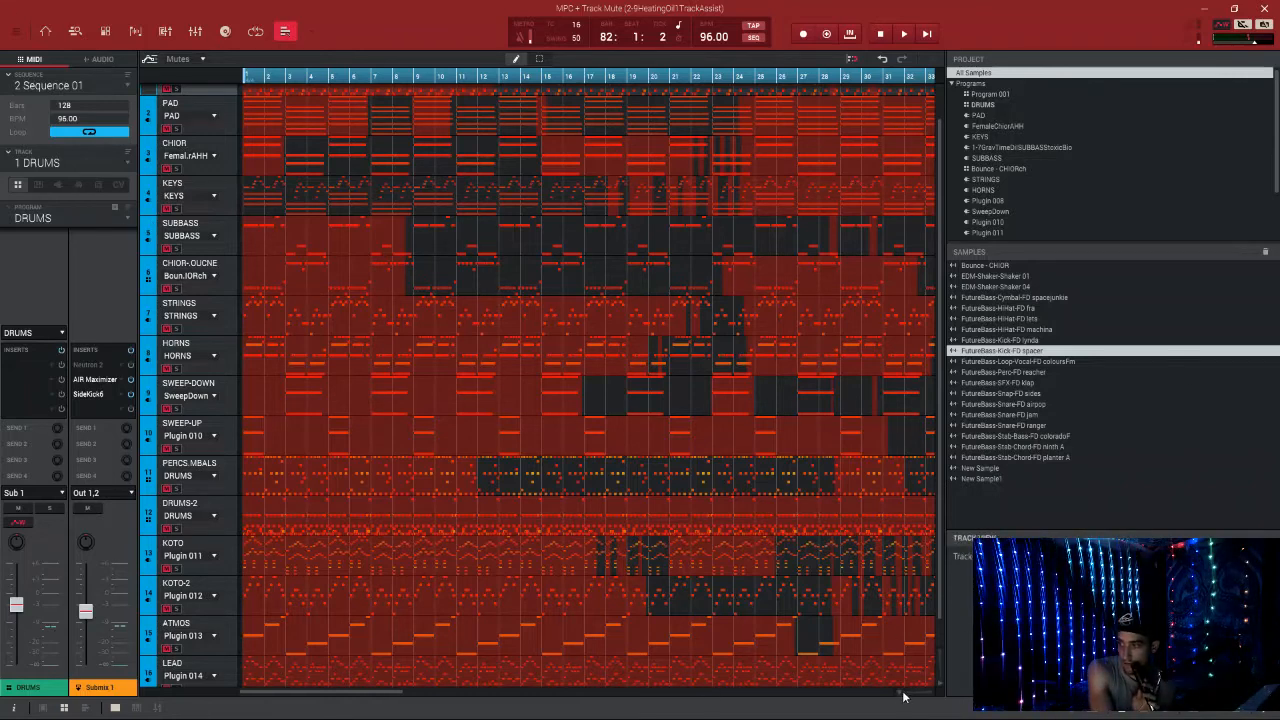
- Review the recorded mutes across the sequence and switch the global automation to read mode
left_click_drag(901, 694, 894, 697)
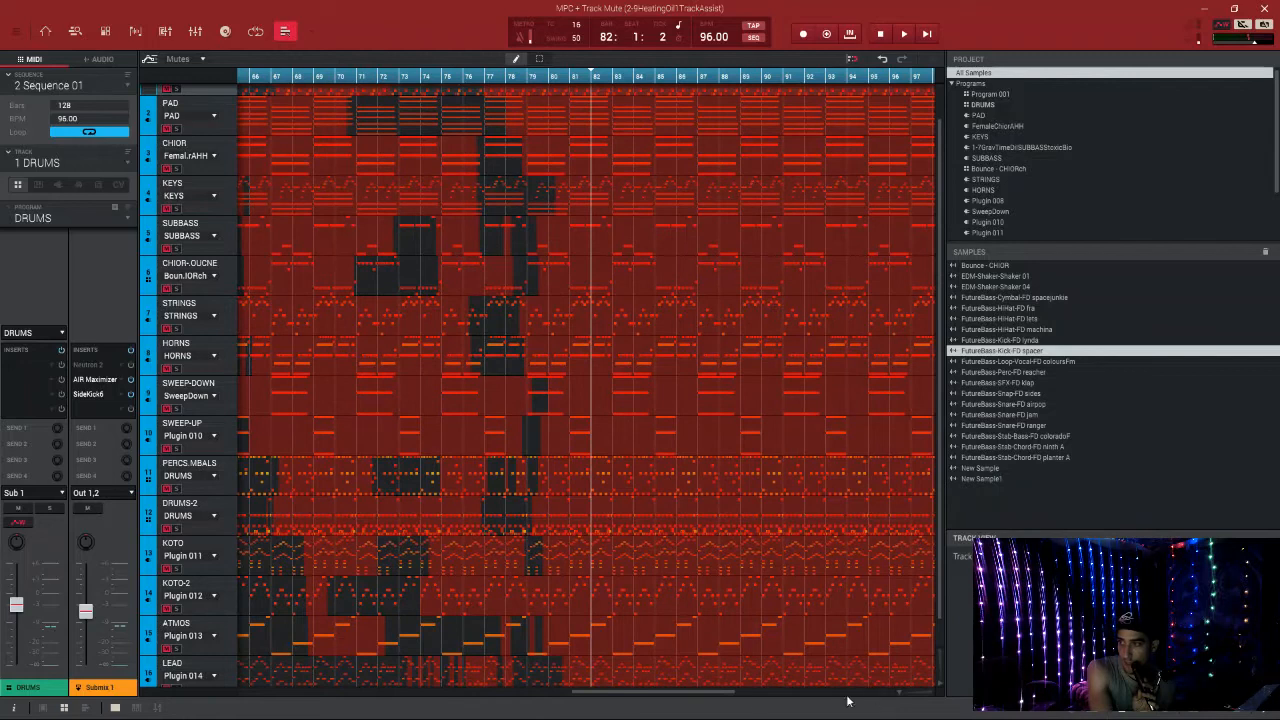
left_click_drag(705, 697, 356, 697)
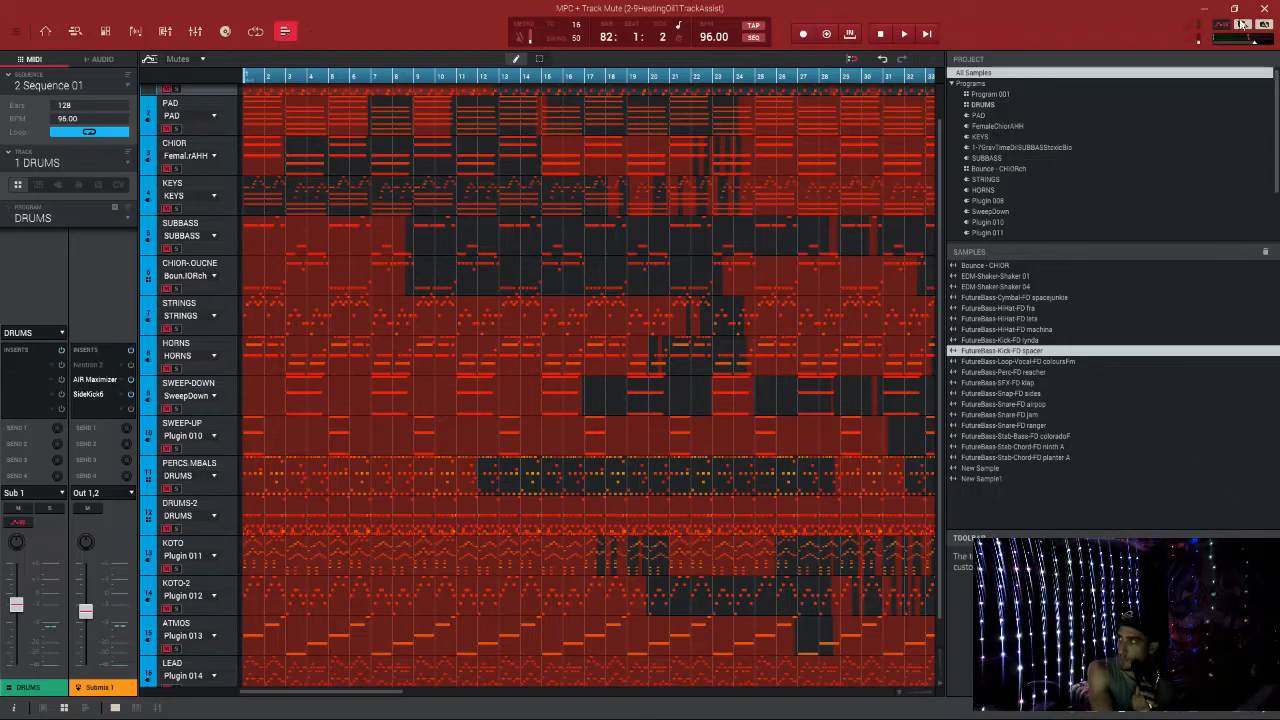
left_click(1222, 25)
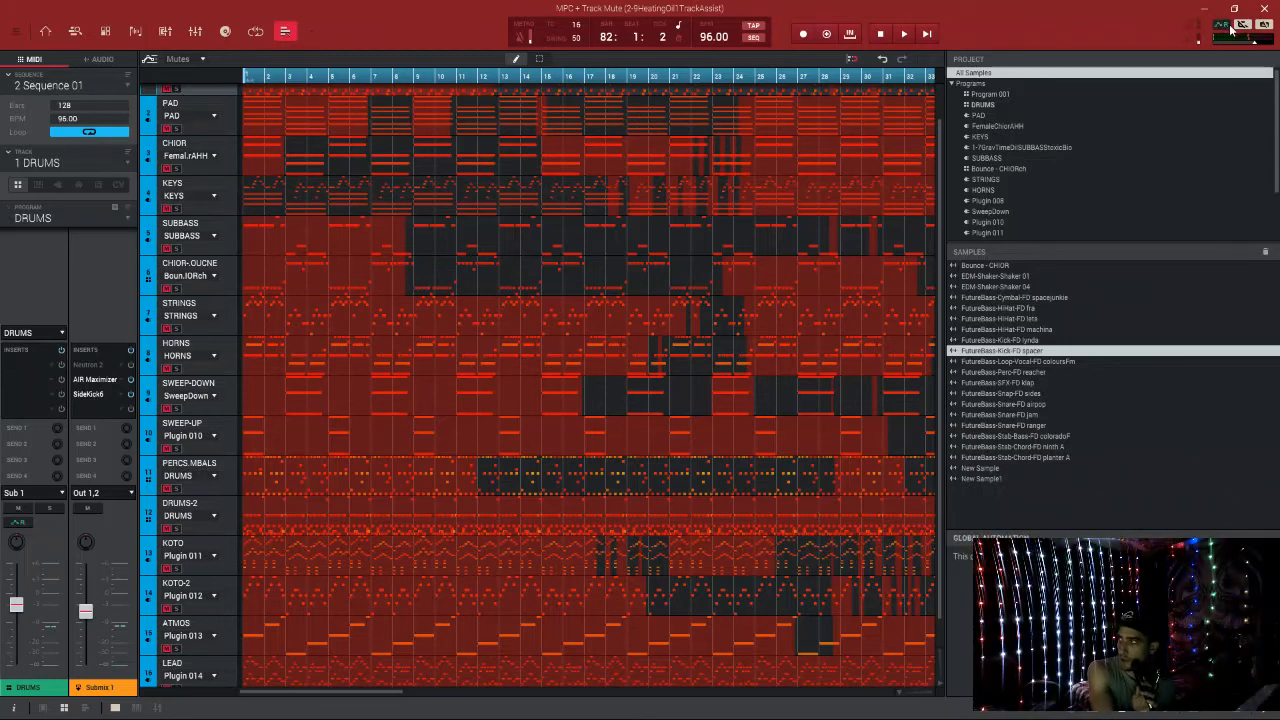
- Save the project as a new file named 2-9HeatingOil1TrackAssist111.xpj
left_click(16, 31)
mouse_move(36, 51)
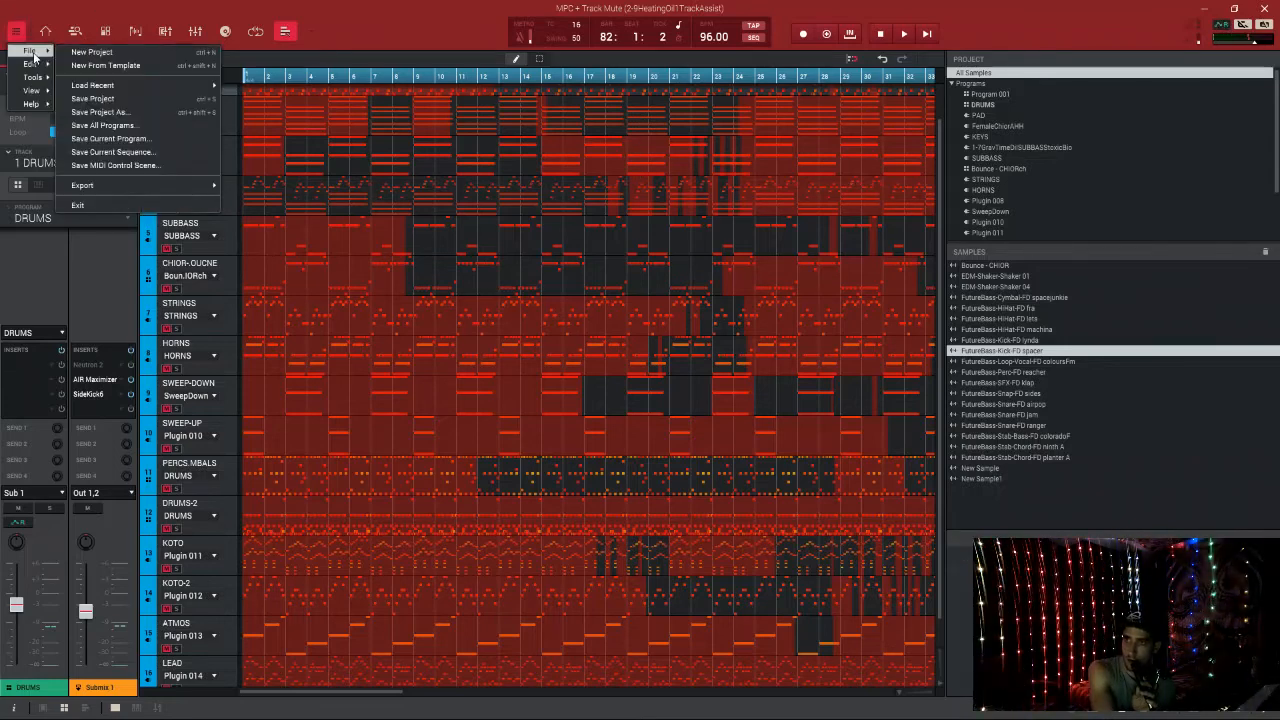
left_click(106, 112)
left_click(518, 494)
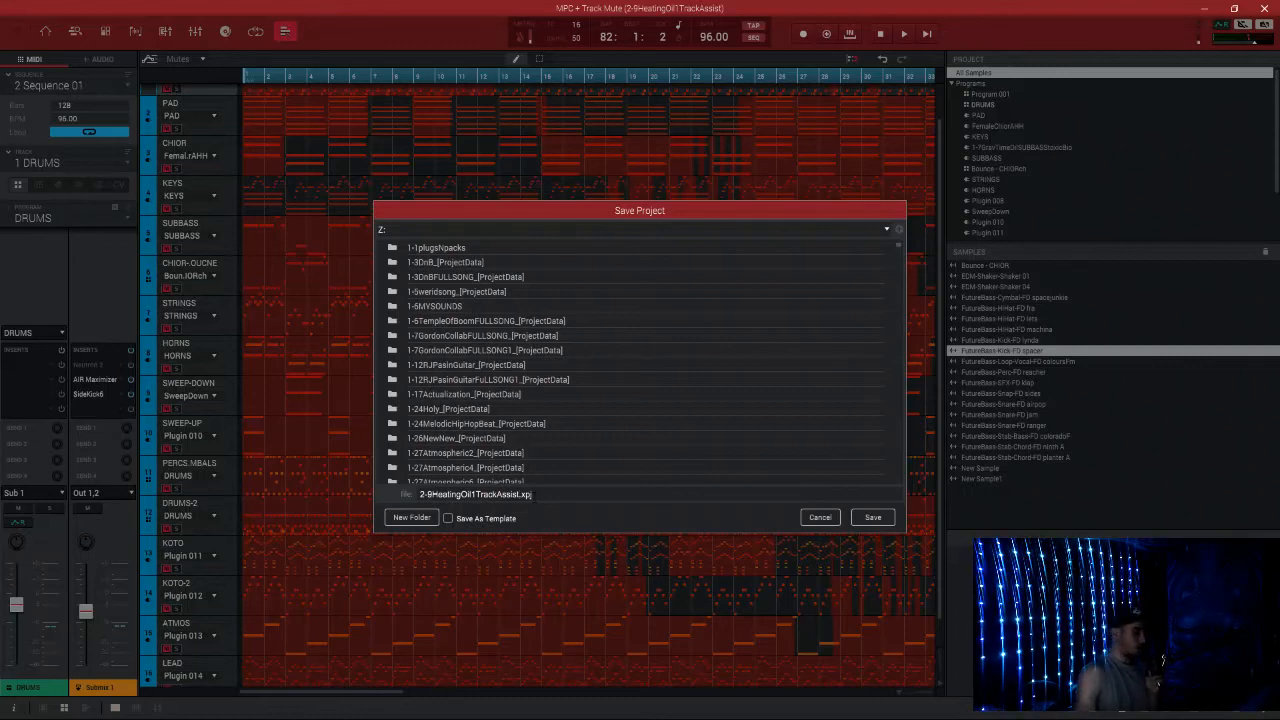
type("11")
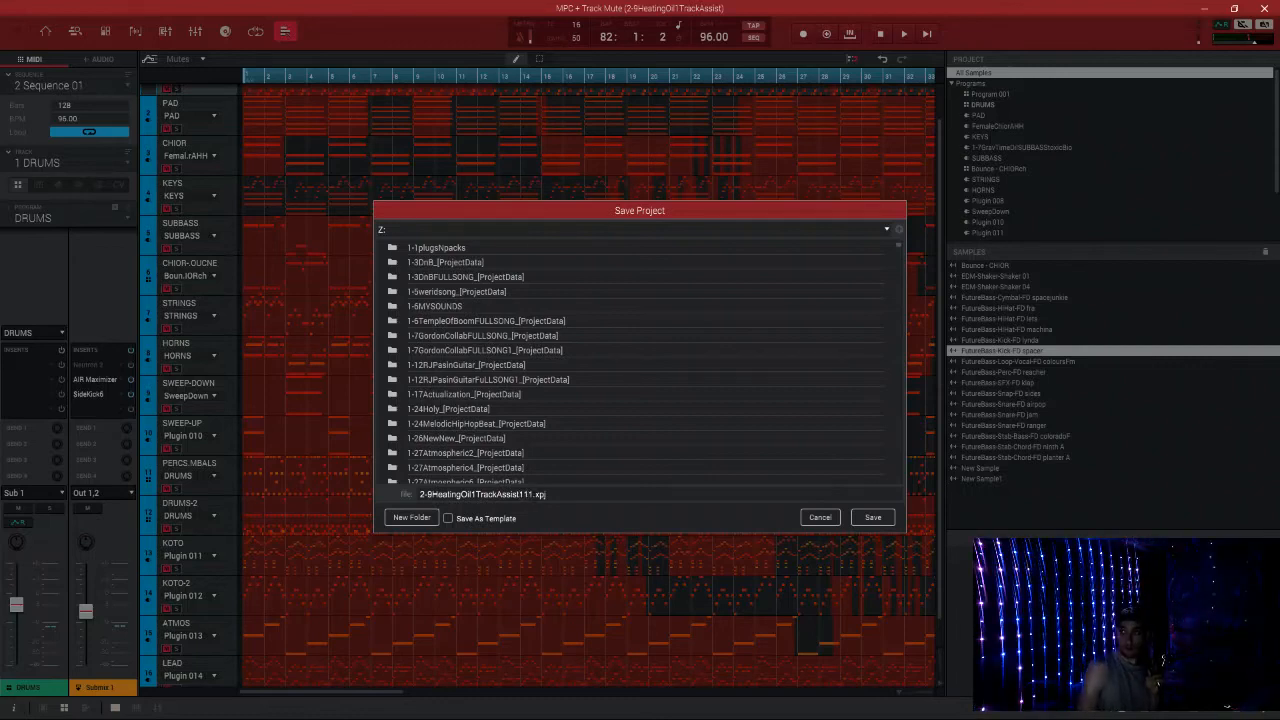